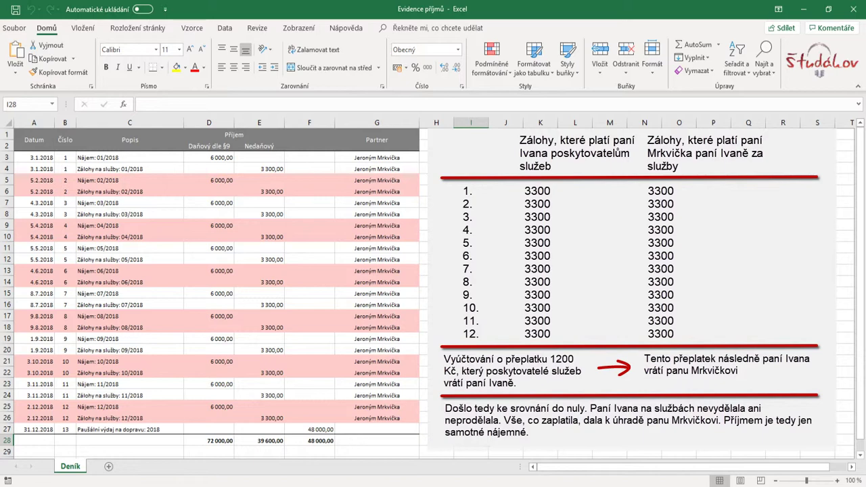
Check the 72 000 taxable rent SUMA formula and the transport expense row sum in Excel's Deník sheet
{"action": "left_click", "coordinate": [213, 441]}
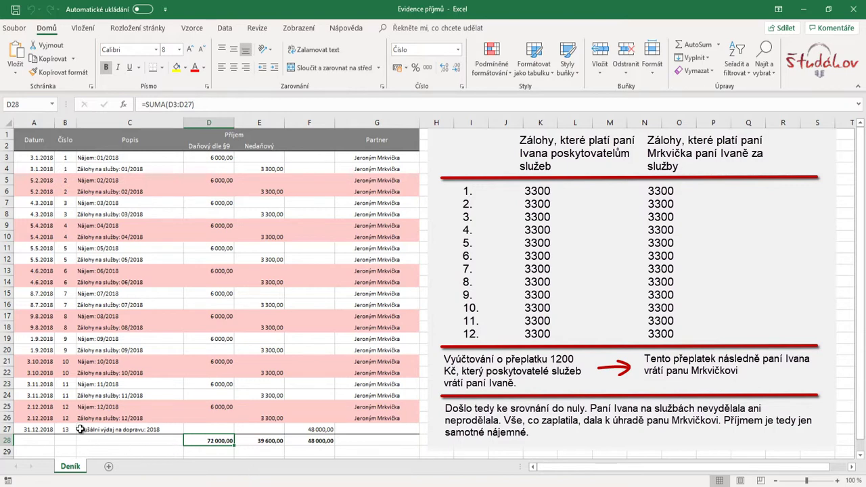
{"action": "left_click", "coordinate": [173, 429]}
{"action": "left_click_drag", "start_coordinate": [173, 429], "coordinate": [312, 430]}
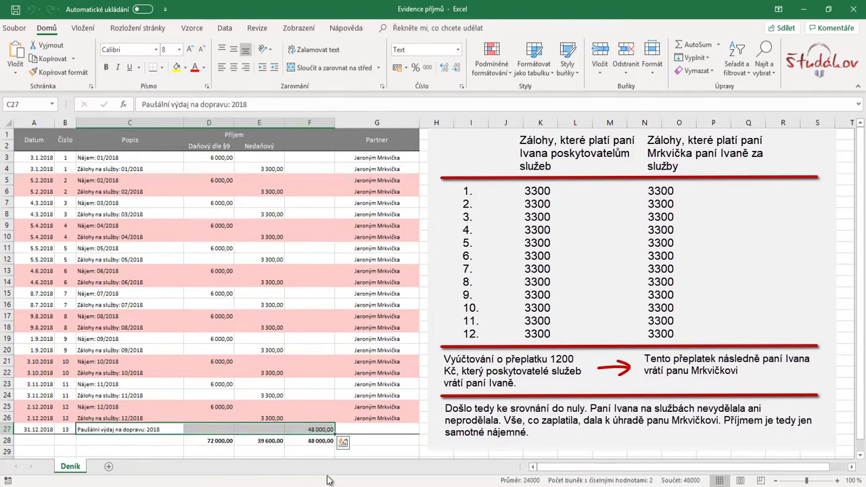
{"action": "left_click", "coordinate": [394, 444]}
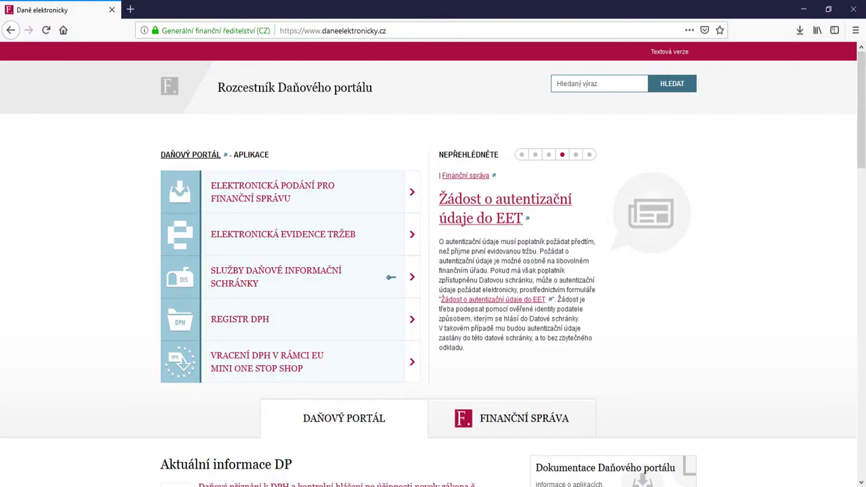
Start a new Daň z příjmů fyzických osob return (from 2013) through Elektronické formuláře
{"action": "left_click", "coordinate": [274, 193]}
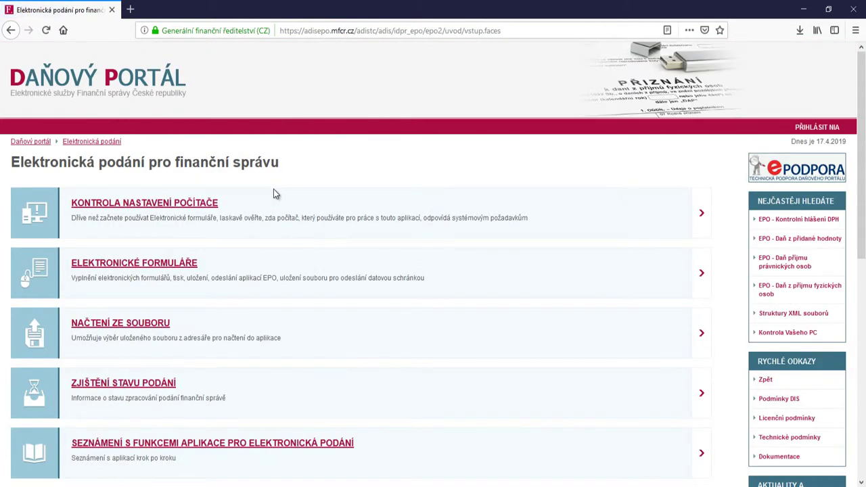
{"action": "left_click", "coordinate": [181, 264]}
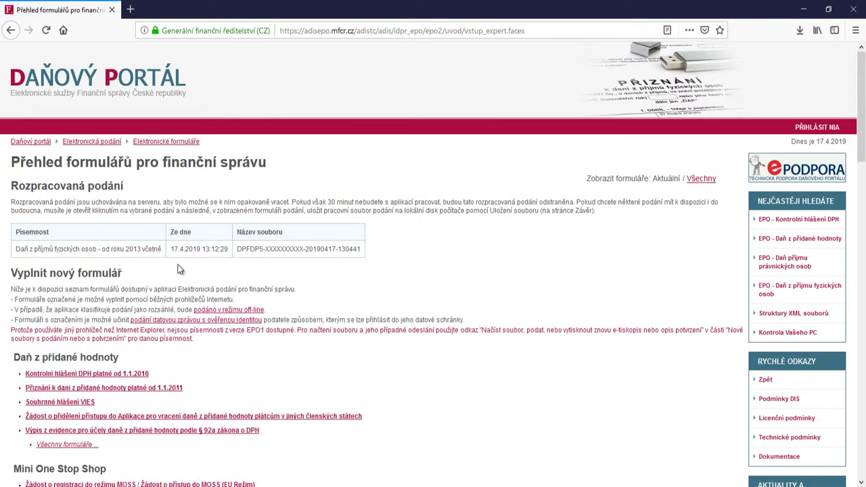
{"action": "scroll", "coordinate": [131, 341], "scroll_direction": "down", "scroll_amount": 3}
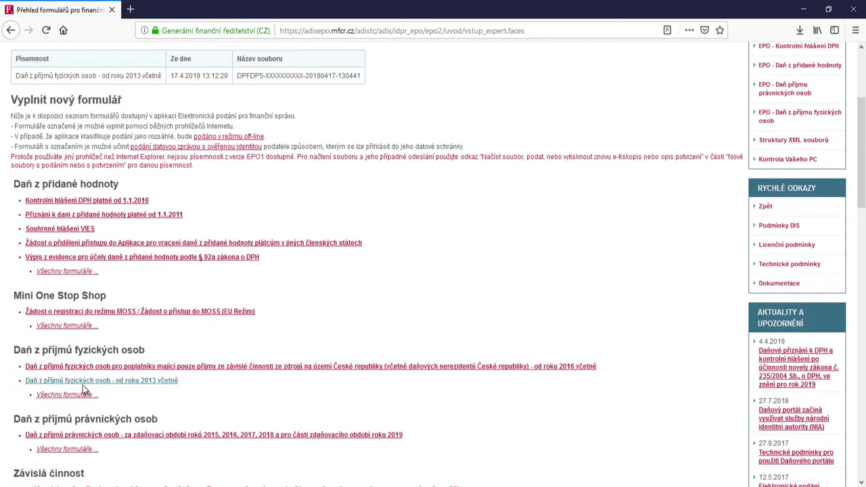
{"action": "left_click", "coordinate": [119, 383]}
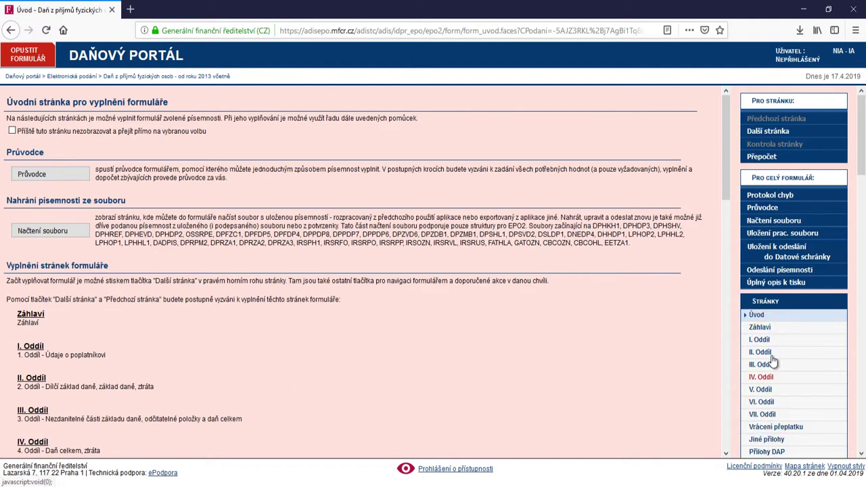
Set the header's tax office to JIHOMORAVSKÝ KRAJ with workplace BRNO I
{"action": "left_click", "coordinate": [767, 331]}
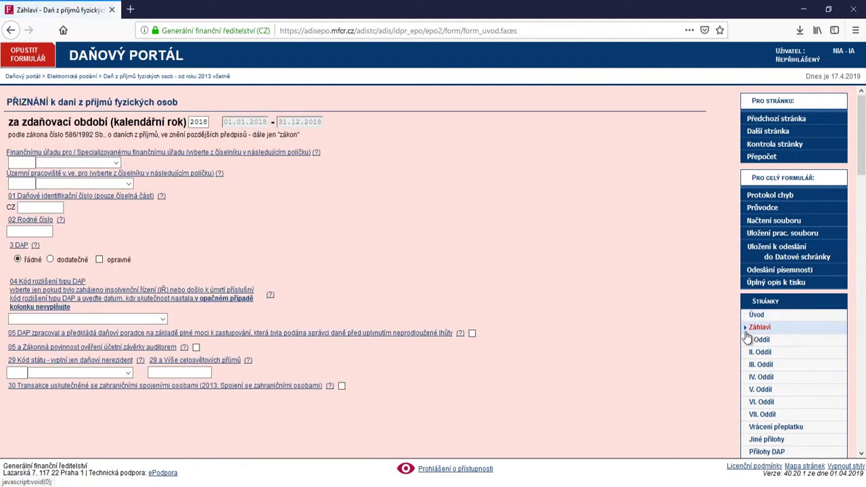
{"action": "left_click", "coordinate": [116, 164]}
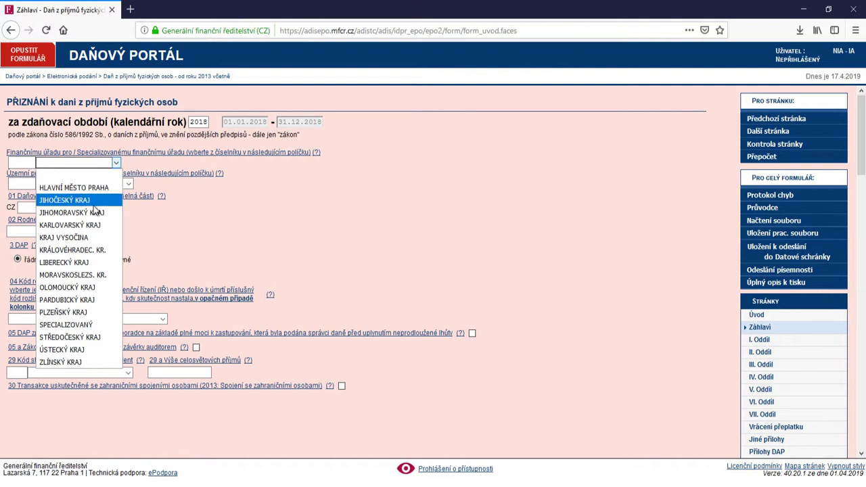
{"action": "left_click", "coordinate": [95, 213]}
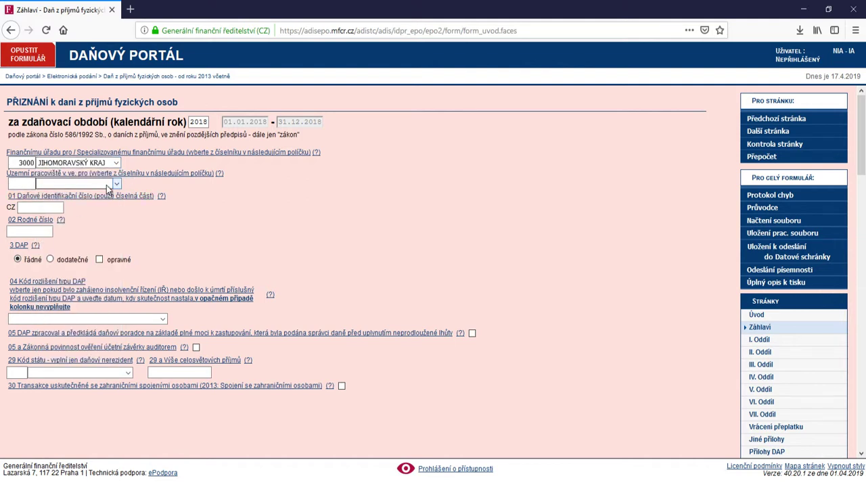
{"action": "left_click", "coordinate": [117, 186]}
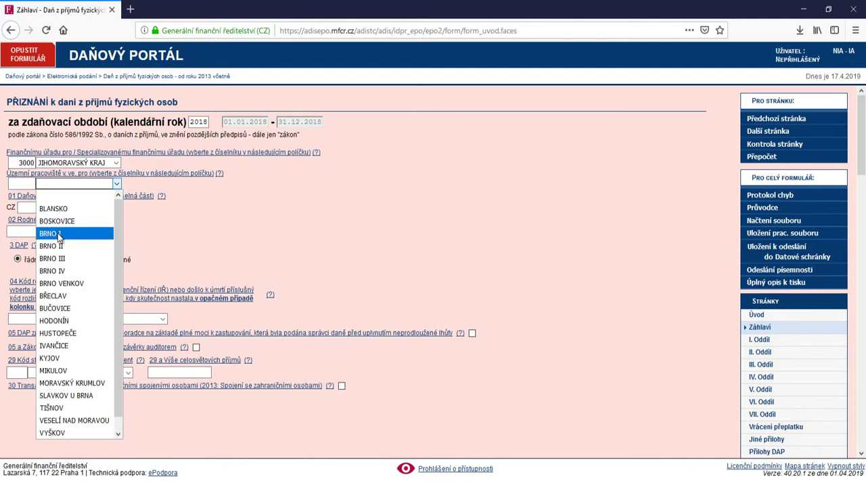
{"action": "left_click", "coordinate": [73, 233]}
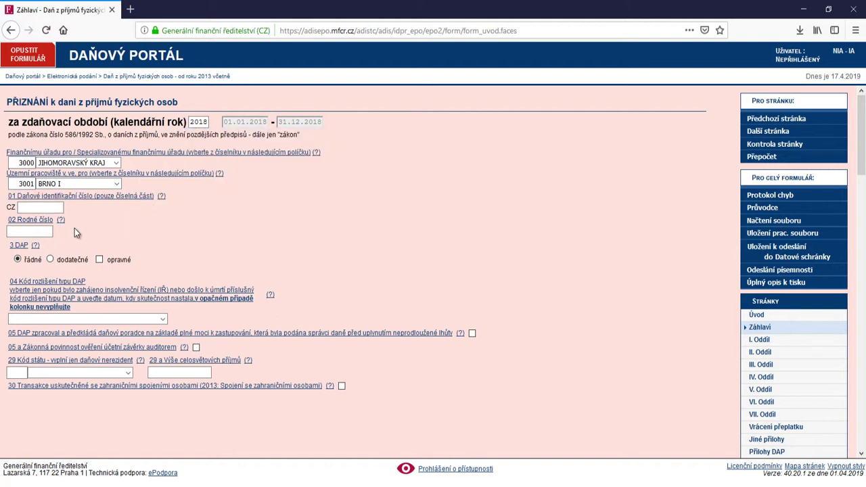
Fill in the taxpayer's birth number from the suggestion, then continue to section I
{"action": "left_click", "coordinate": [44, 230]}
{"action": "type", "text": "1122334455"}
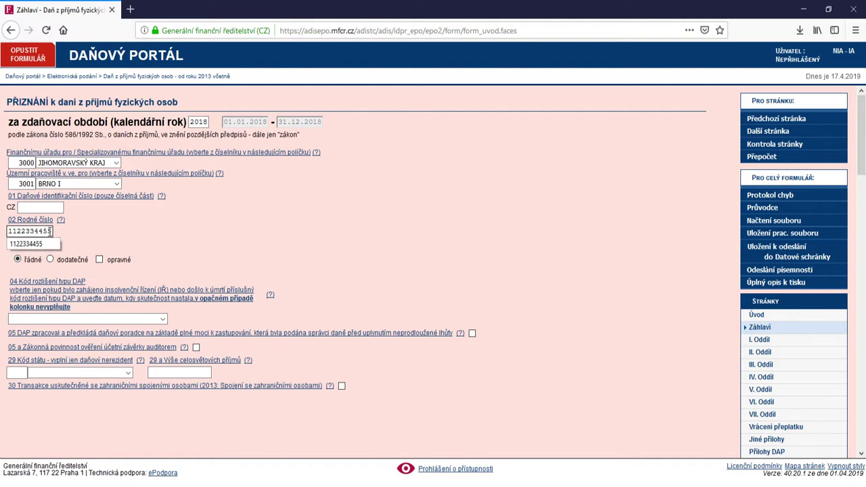
{"action": "left_click", "coordinate": [97, 238]}
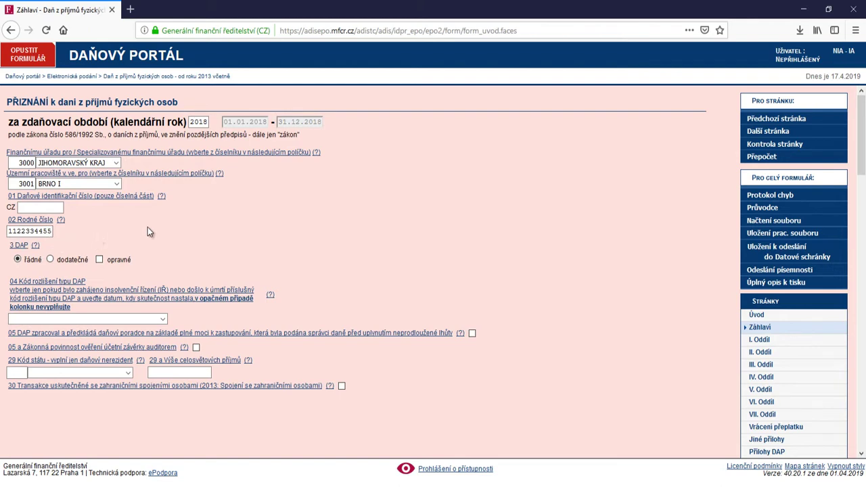
{"action": "left_click", "coordinate": [753, 340]}
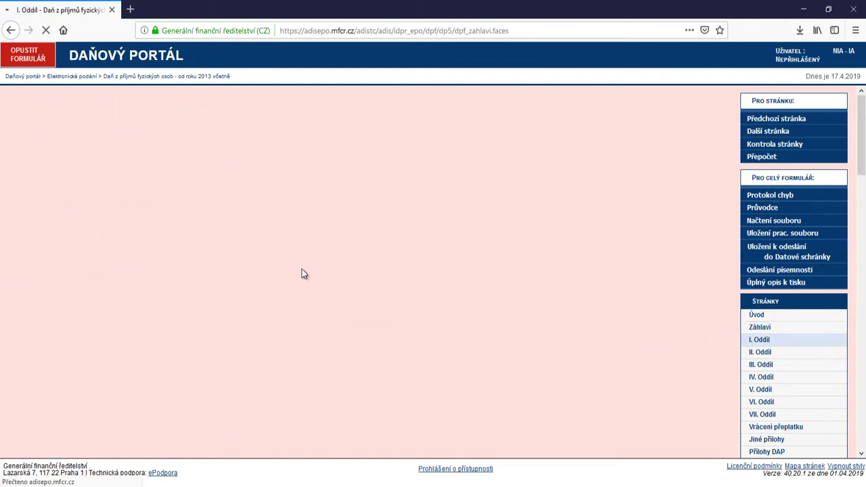
Fill in the taxpayer's surname, first name and birth surname from the suggestions
{"action": "left_click", "coordinate": [101, 190]}
{"action": "left_click", "coordinate": [101, 189]}
{"action": "left_click", "coordinate": [101, 204]}
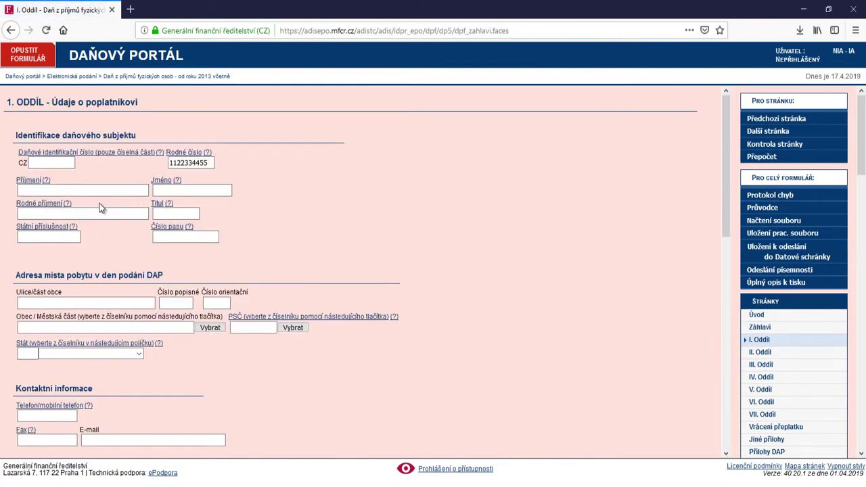
{"action": "left_click", "coordinate": [177, 189]}
{"action": "left_click", "coordinate": [177, 189]}
{"action": "left_click", "coordinate": [177, 204]}
{"action": "left_click", "coordinate": [51, 214]}
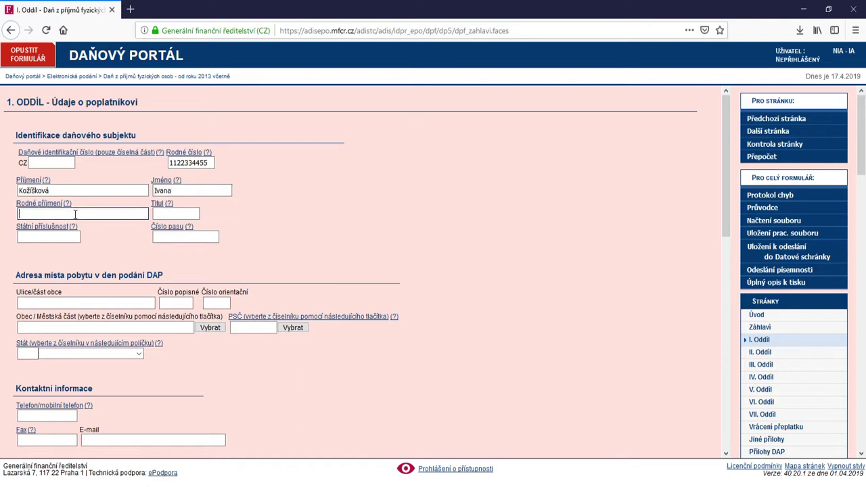
{"action": "left_click", "coordinate": [51, 214]}
{"action": "left_click", "coordinate": [50, 213]}
{"action": "left_click", "coordinate": [51, 214]}
{"action": "left_click", "coordinate": [34, 226]}
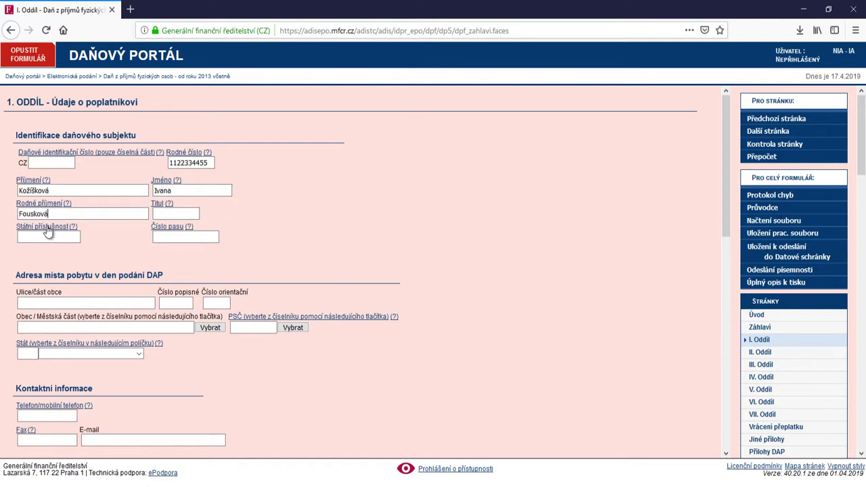
Set nationality to ČR and enter the street, town and postcode of residence
{"action": "left_click", "coordinate": [47, 236]}
{"action": "left_click", "coordinate": [47, 236]}
{"action": "left_click", "coordinate": [47, 248]}
{"action": "left_click", "coordinate": [102, 305]}
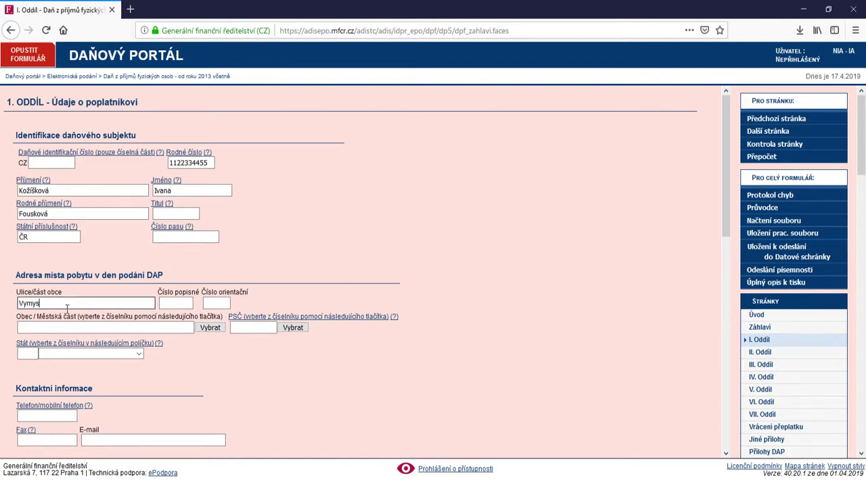
{"action": "left_click", "coordinate": [172, 327]}
{"action": "type", "text": "Br"}
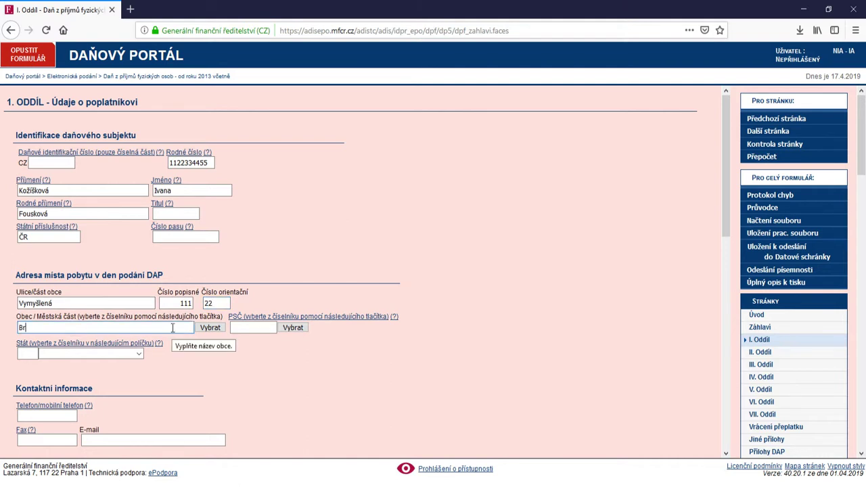
{"action": "type", "text": "no"}
{"action": "left_click", "coordinate": [244, 327]}
{"action": "type", "text": "60100"}
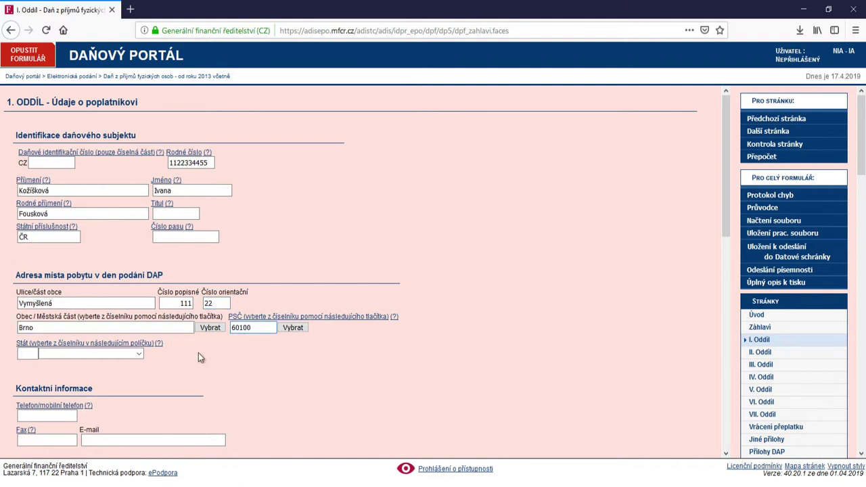
Choose ČESKÁ REPUBLIKA as the country and enter the taxpayer's phone number
{"action": "left_click", "coordinate": [74, 353]}
{"action": "key", "text": "ccaron"}
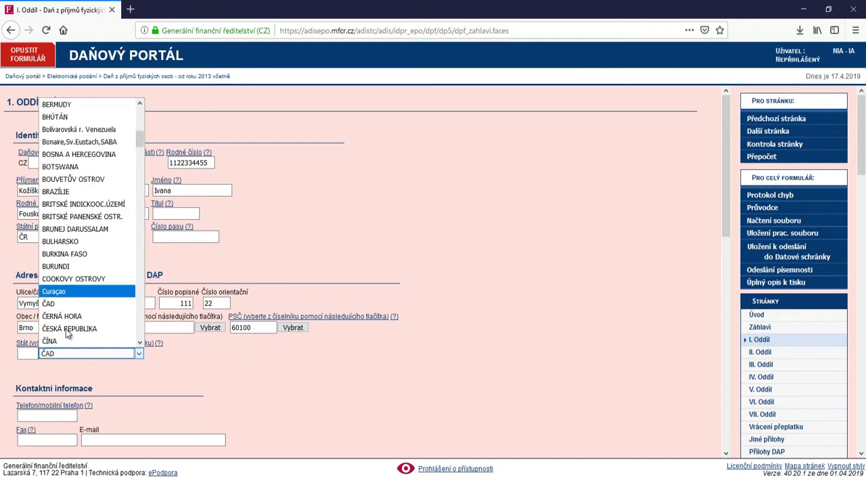
{"action": "scroll", "coordinate": [68, 333], "scroll_direction": "down", "scroll_amount": 1}
{"action": "left_click", "coordinate": [68, 291]}
{"action": "left_click", "coordinate": [47, 416]}
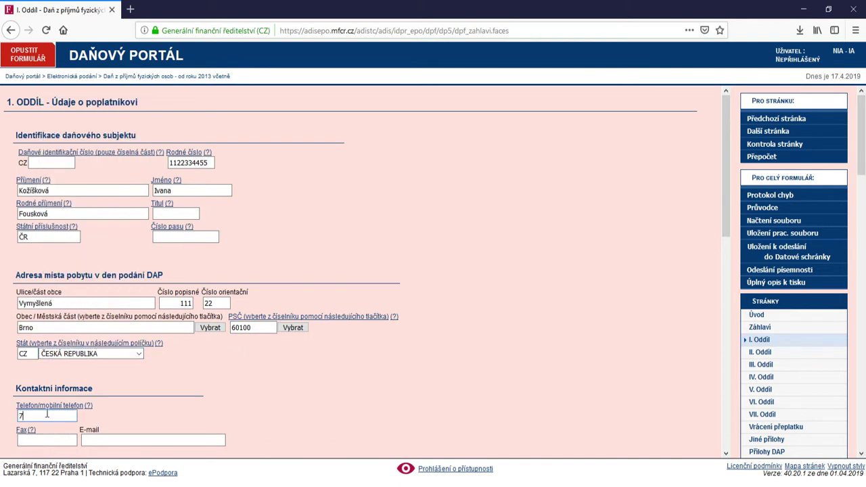
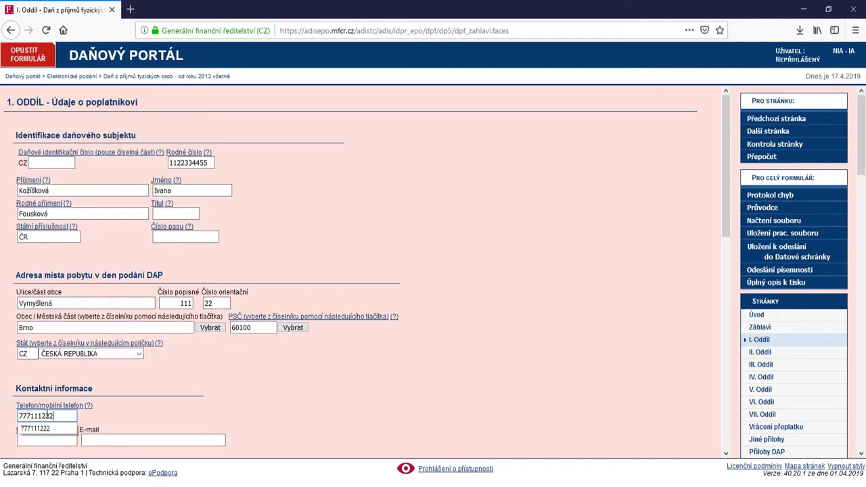
{"action": "left_click", "coordinate": [169, 415]}
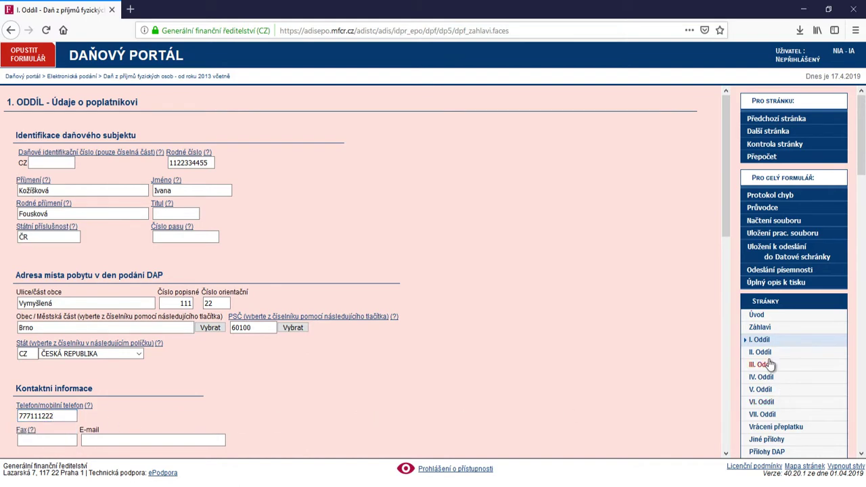
{"action": "left_click", "coordinate": [761, 352]}
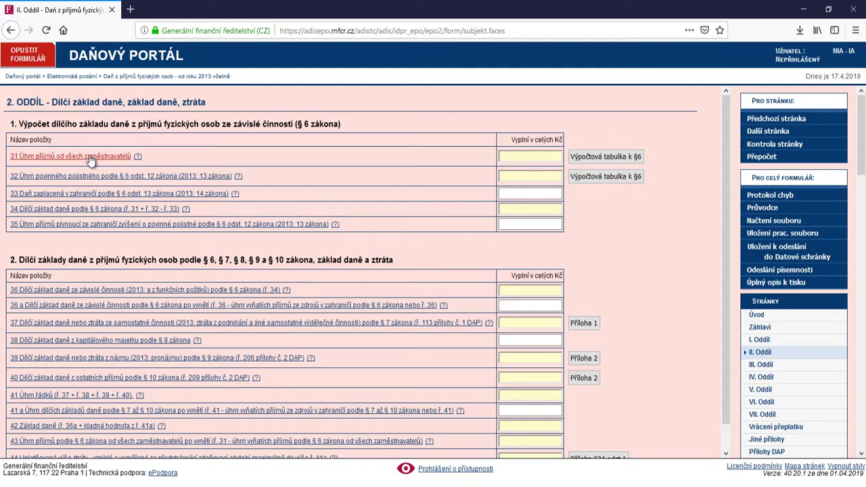
Open the empty §6 calculation table and consult the employer's income certificate PDF
{"action": "left_click", "coordinate": [604, 158]}
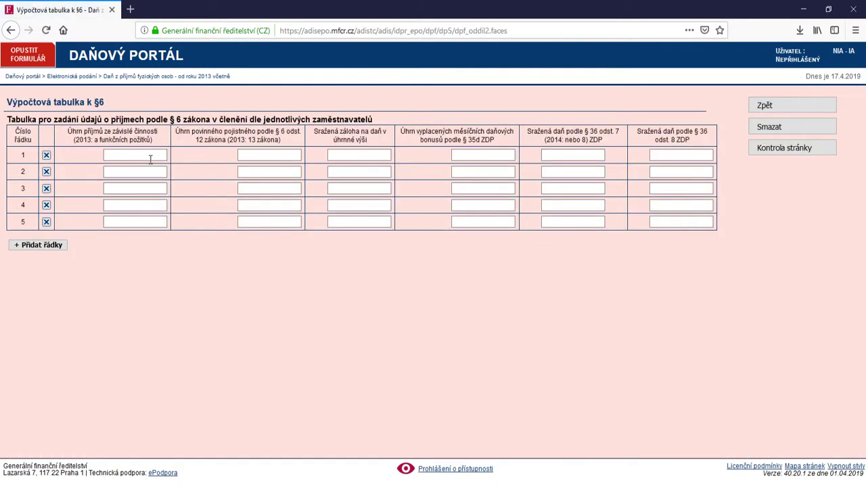
{"action": "left_click", "coordinate": [150, 155]}
{"action": "key", "text": "alt+Tab"}
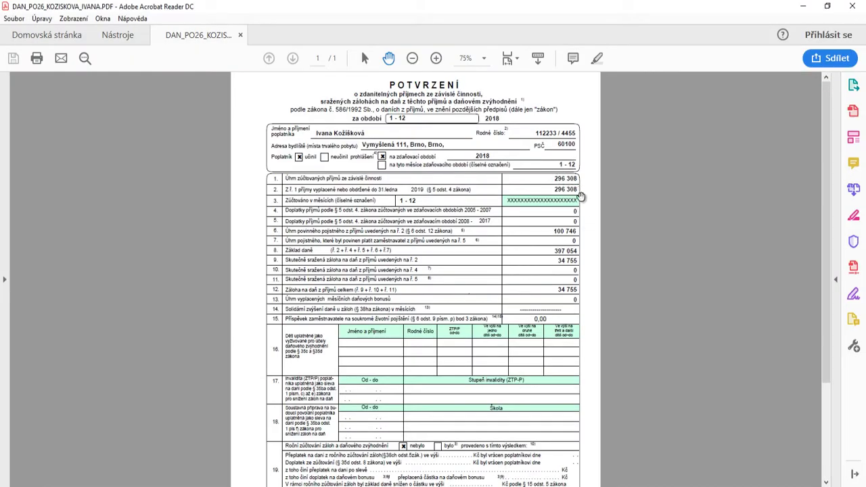
{"action": "key", "text": "alt+Tab"}
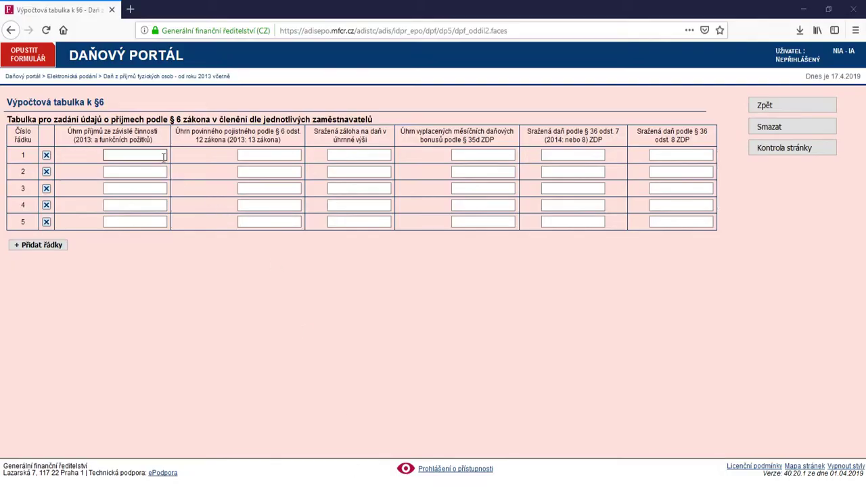
Enter row 1 employment income 296 308 and insurance premiums 100 746
{"action": "left_click", "coordinate": [163, 157]}
{"action": "type", "text": "296308"}
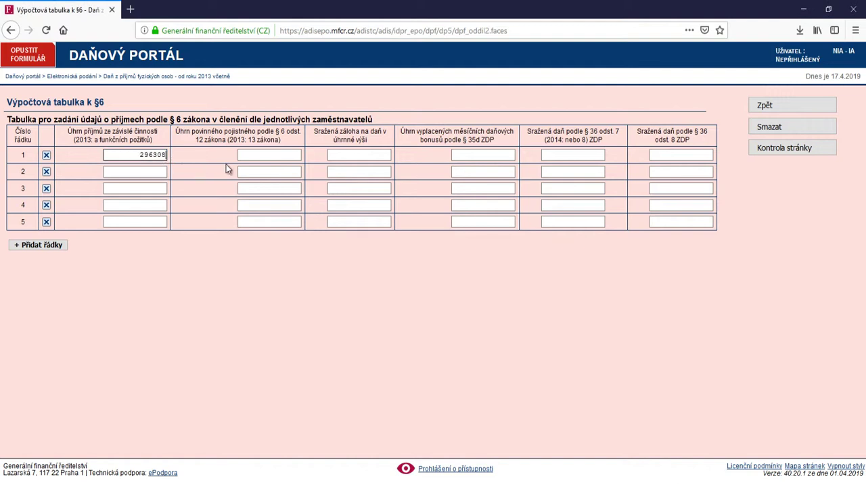
{"action": "left_click", "coordinate": [296, 153]}
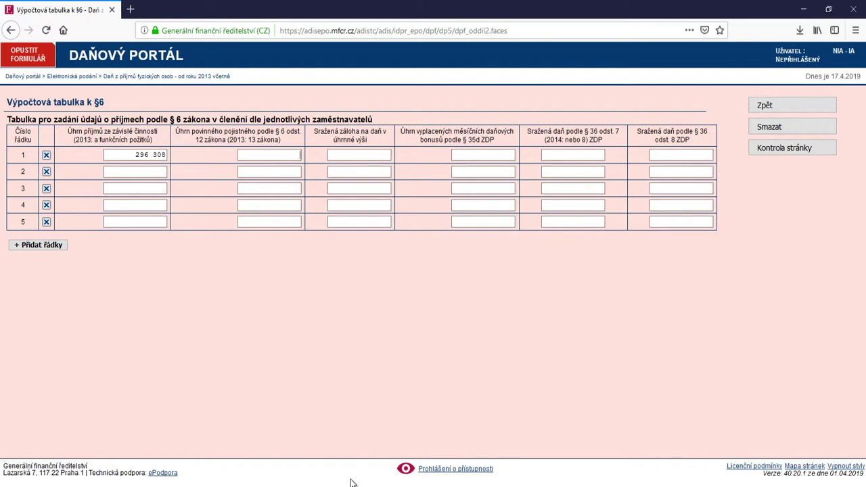
{"action": "key", "text": "alt+Tab"}
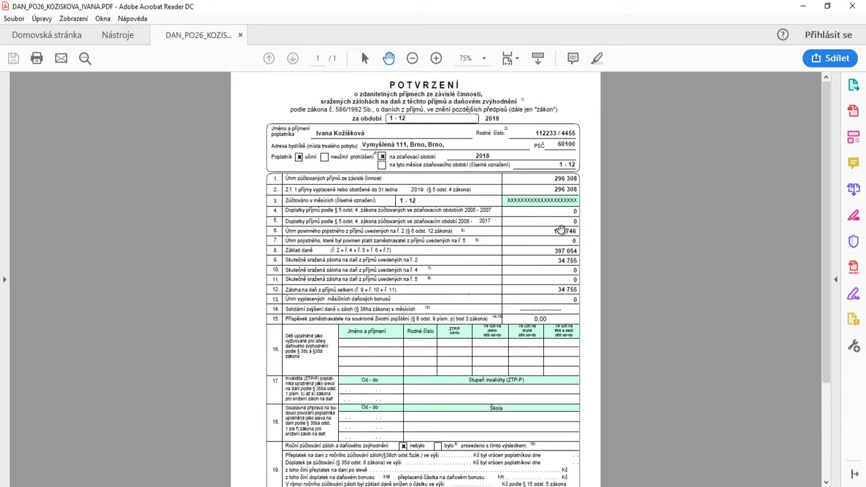
{"action": "key", "text": "alt+Tab"}
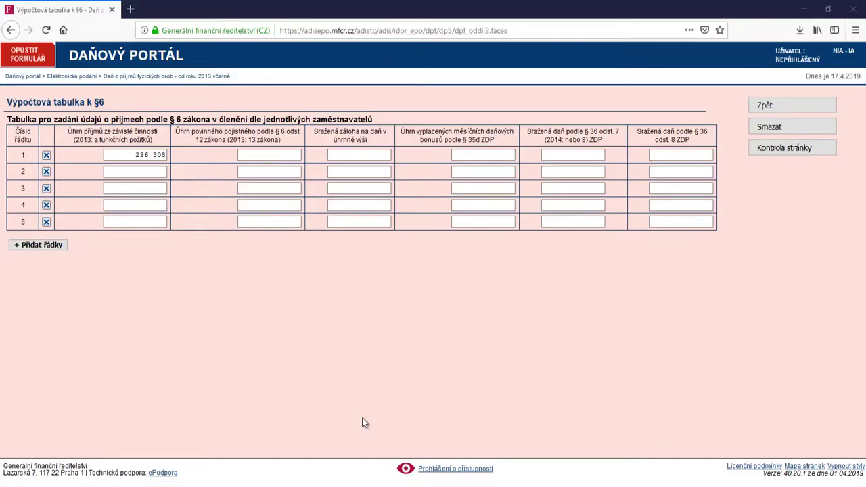
{"action": "type", "text": "10"}
{"action": "left_click", "coordinate": [264, 167]}
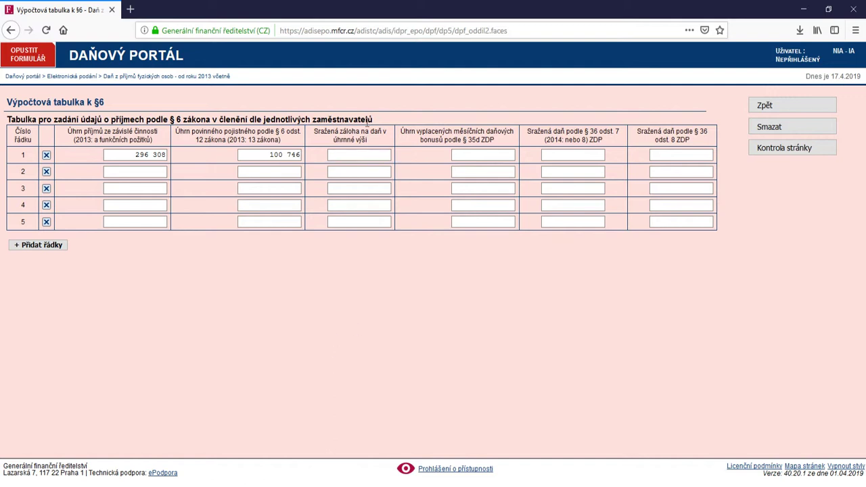
Enter row 1 withheld tax of 34 755 from the employer certificate and return to section II
{"action": "left_click", "coordinate": [332, 153]}
{"action": "key", "text": "alt+Tab"}
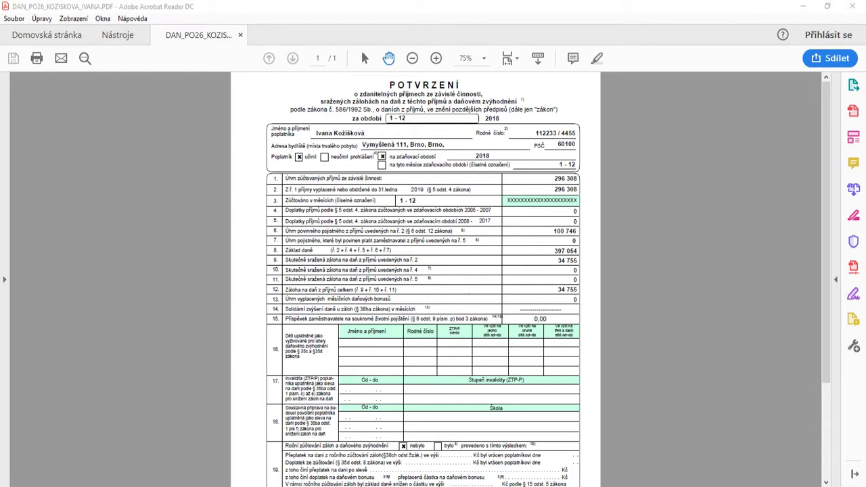
{"action": "key", "text": "alt+Tab"}
{"action": "left_click", "coordinate": [358, 155]}
{"action": "left_click", "coordinate": [370, 168]}
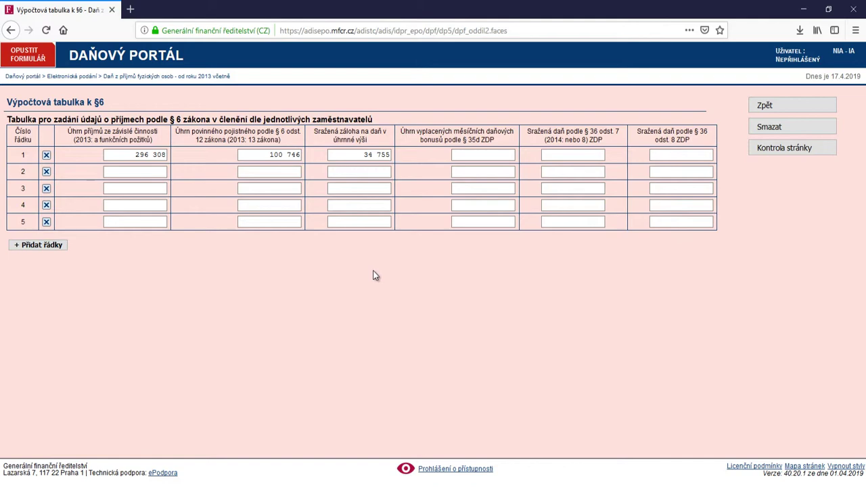
{"action": "left_click", "coordinate": [778, 108]}
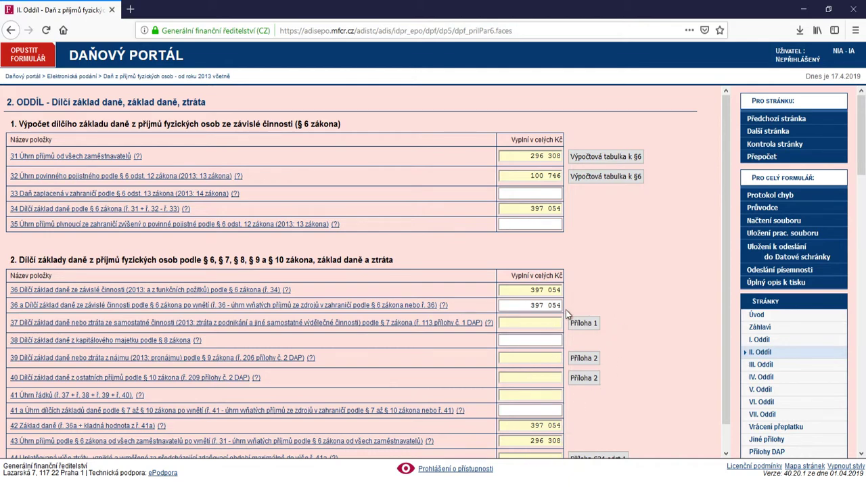
Scroll section II to review the 397 054 tax base and the §9 rental rows
{"action": "scroll", "coordinate": [639, 280], "scroll_direction": "down", "scroll_amount": 1}
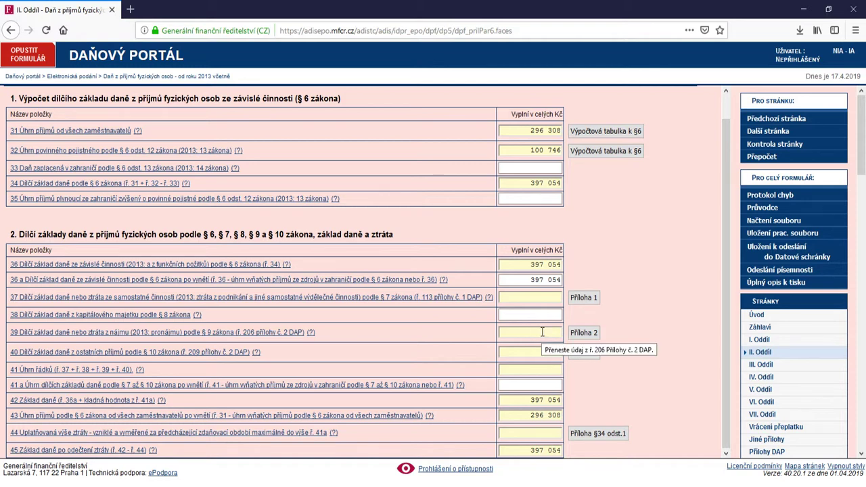
Record 72 000 rent on Příloha 2 lines 201 and 201a with 30 % flat expenses
{"action": "left_click", "coordinate": [586, 337]}
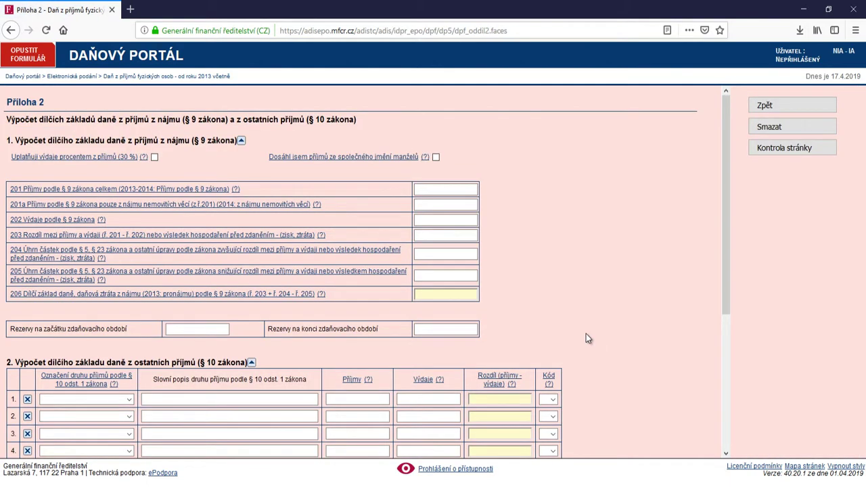
{"action": "left_click", "coordinate": [457, 192]}
{"action": "type", "text": "72000"}
{"action": "left_click", "coordinate": [518, 206]}
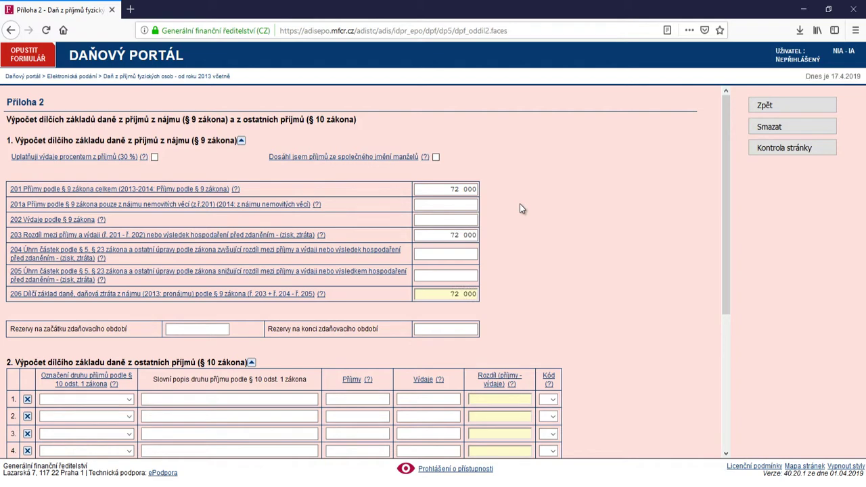
{"action": "left_click", "coordinate": [473, 208]}
{"action": "type", "text": "7"}
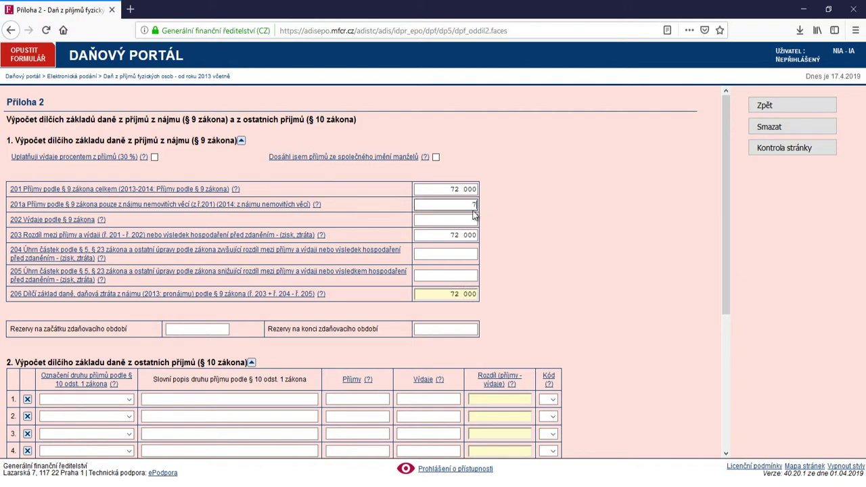
{"action": "type", "text": "2 000"}
{"action": "left_click", "coordinate": [484, 216]}
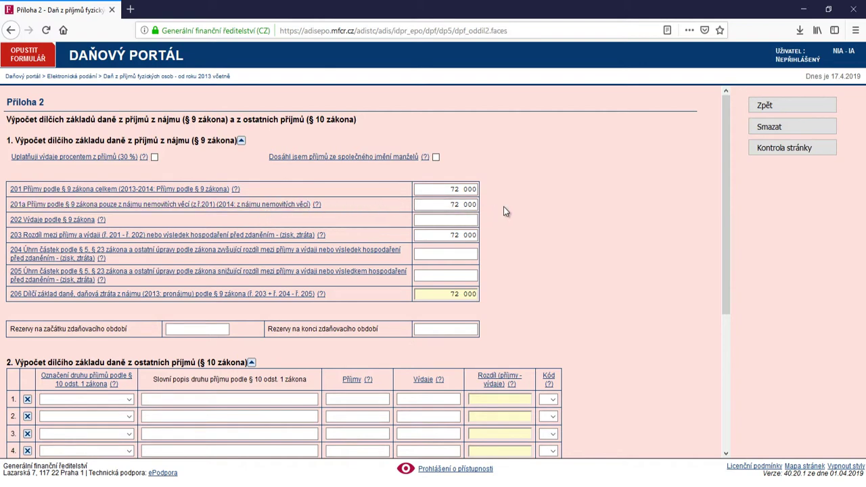
{"action": "left_click", "coordinate": [154, 157]}
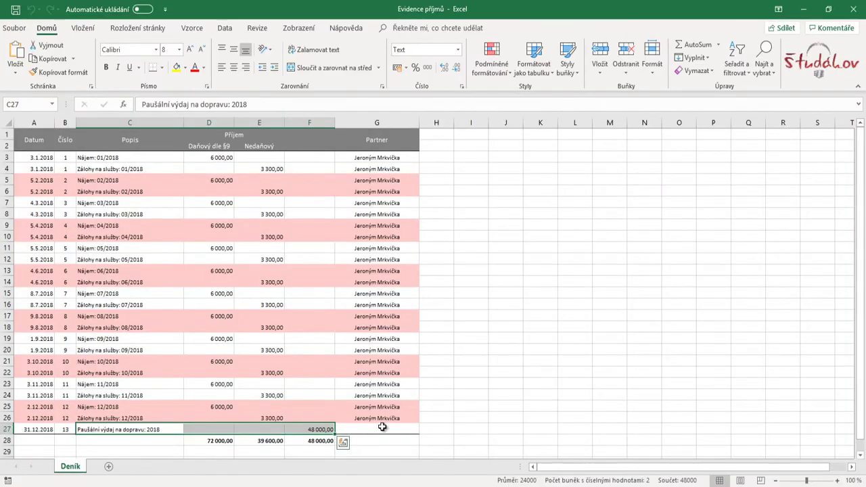
{"action": "left_click_drag", "start_coordinate": [330, 430], "coordinate": [97, 430]}
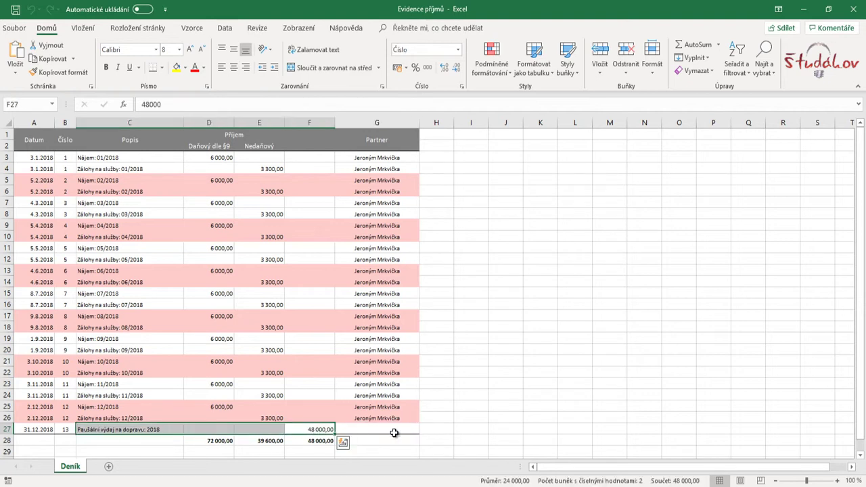
Replace line 202 expenses with the actual 48 000 transport costs, leaving a 24 000 base
{"action": "left_click", "coordinate": [393, 432]}
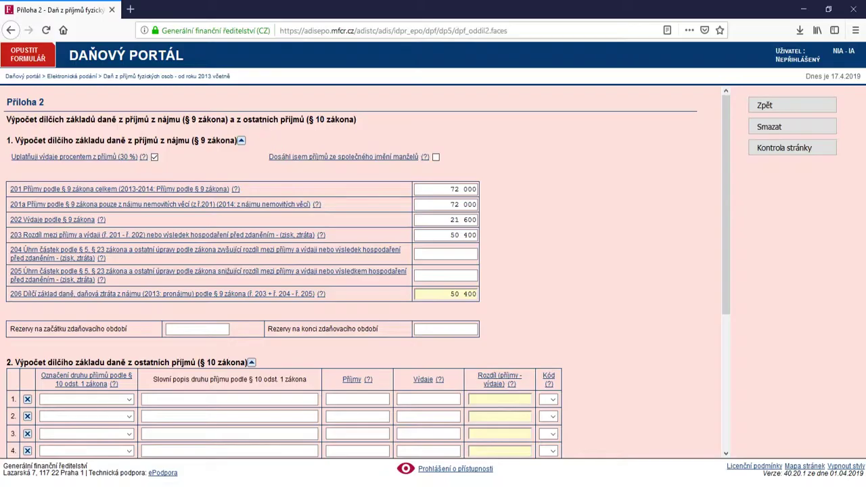
{"action": "left_click", "coordinate": [453, 219]}
{"action": "type", "text": "48000"}
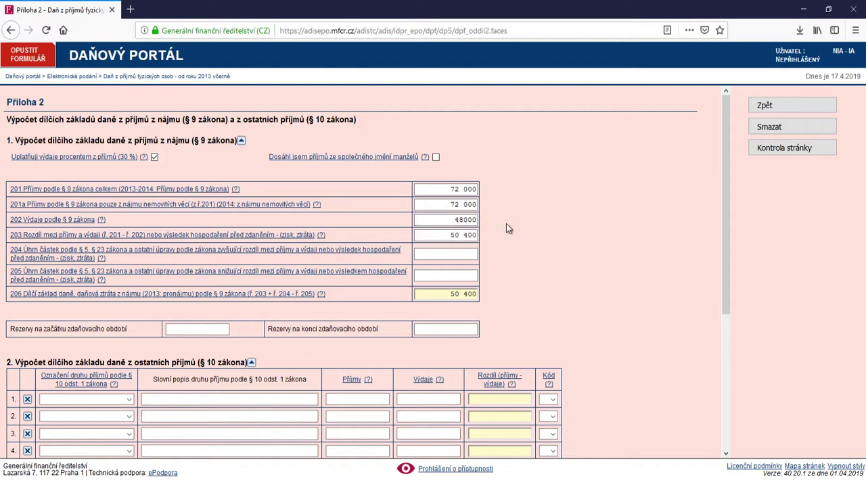
{"action": "left_click", "coordinate": [506, 228]}
{"action": "left_click", "coordinate": [769, 108]}
Review the 421 054 tax base in section II and open section III showing 63 150 tax
{"action": "scroll", "coordinate": [610, 388], "scroll_direction": "down", "scroll_amount": 1}
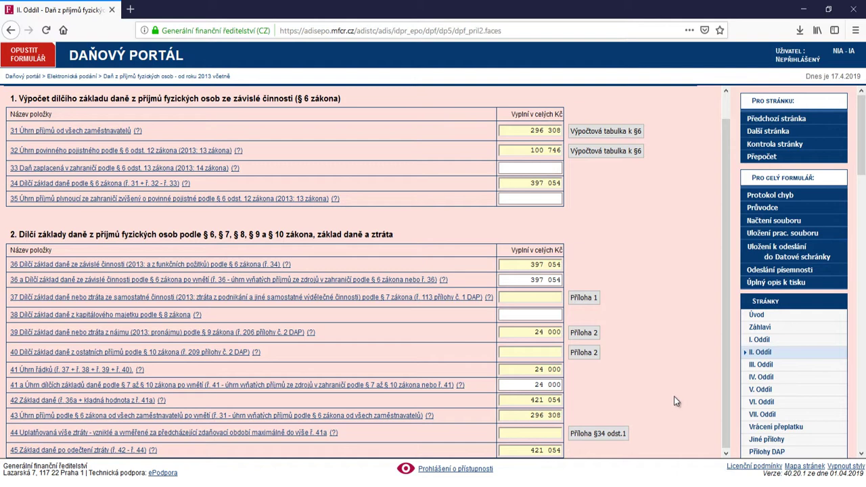
{"action": "left_click", "coordinate": [759, 366]}
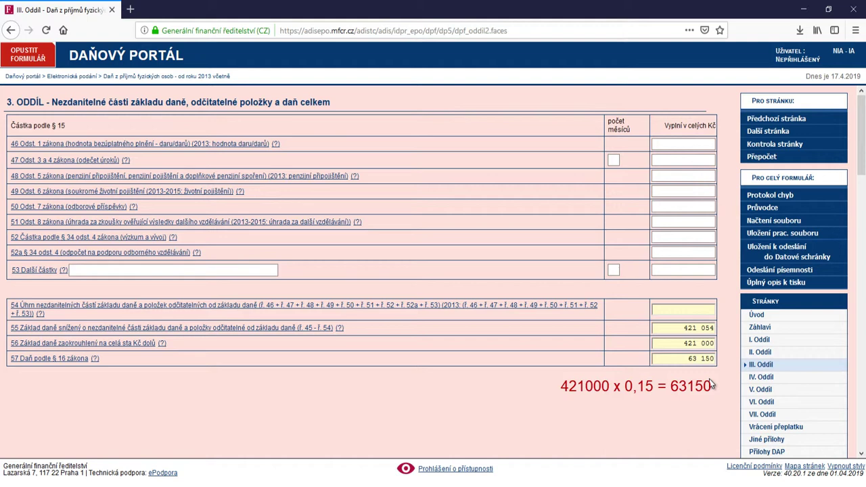
{"action": "left_click", "coordinate": [765, 379]}
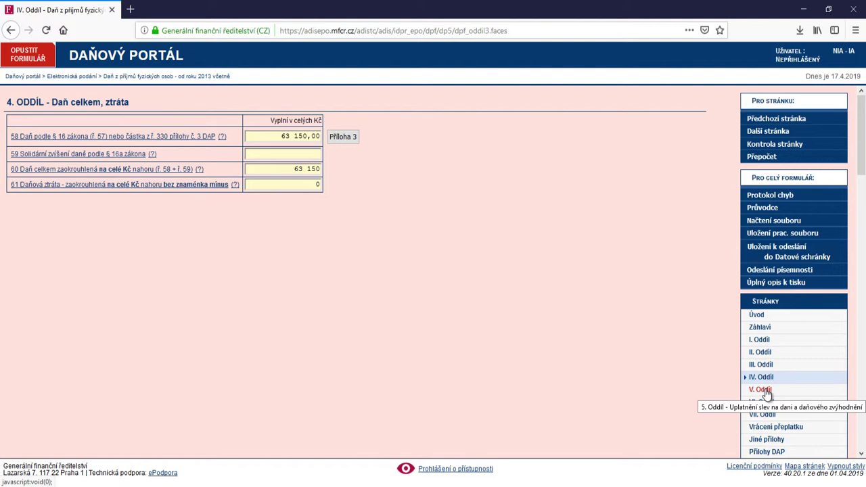
{"action": "left_click", "coordinate": [764, 391]}
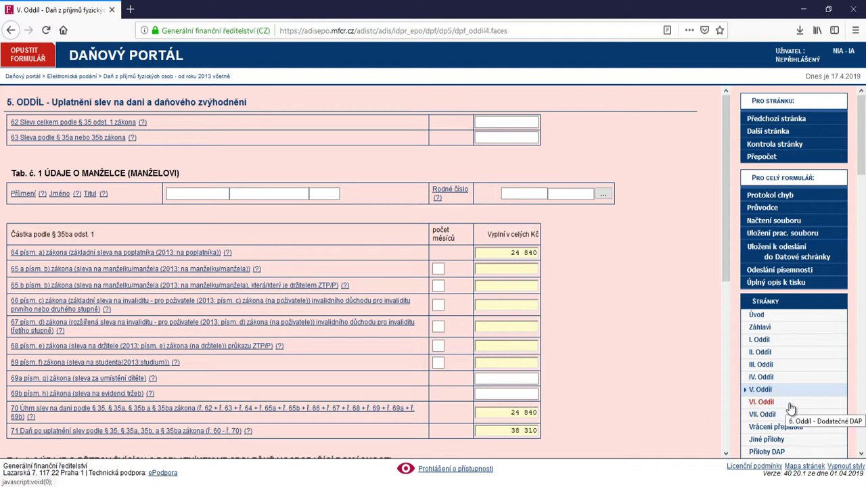
{"action": "left_click", "coordinate": [765, 403]}
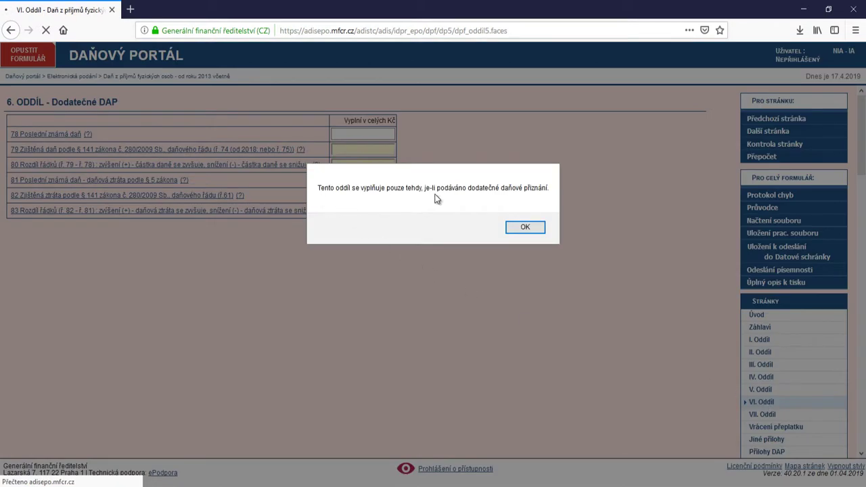
{"action": "left_click", "coordinate": [536, 228]}
{"action": "left_click", "coordinate": [761, 415]}
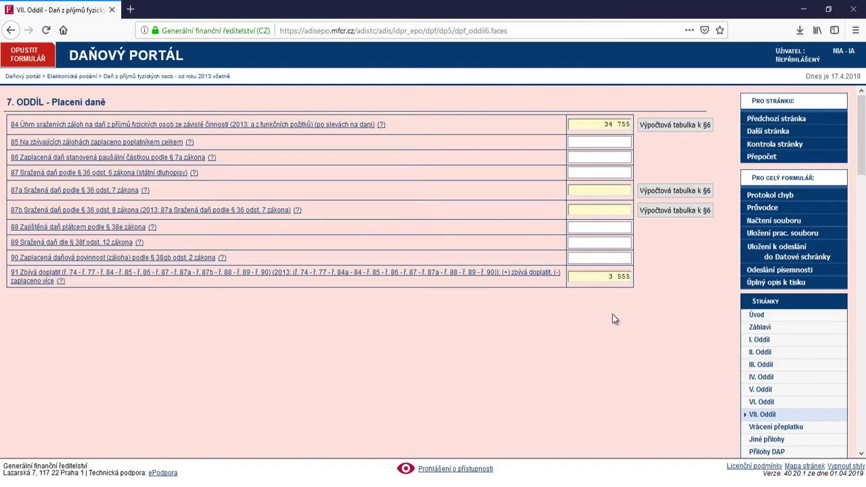
{"action": "left_click", "coordinate": [763, 366]}
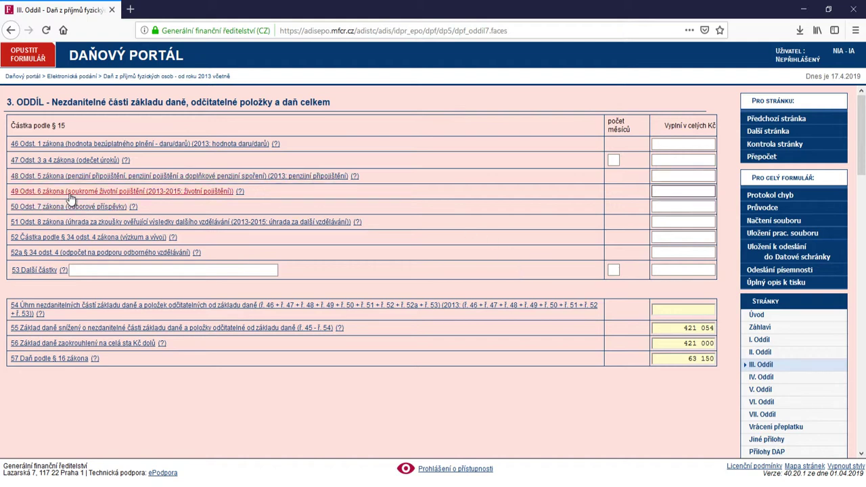
Enter a 12 000 life insurance deduction on line 49, dropping the tax to 61 350
{"action": "left_click", "coordinate": [690, 191]}
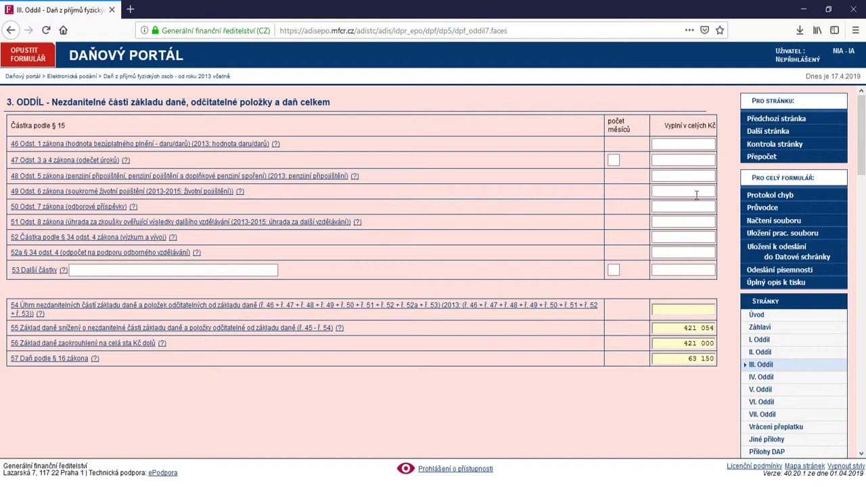
{"action": "type", "text": "12000"}
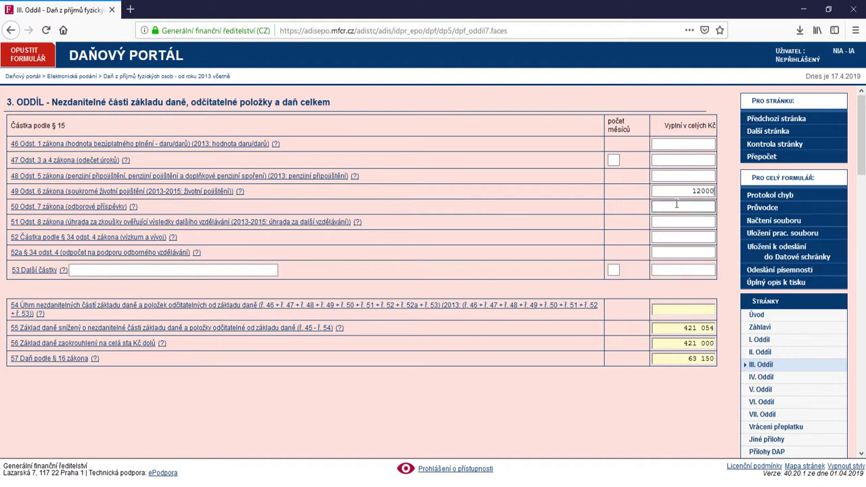
{"action": "left_click", "coordinate": [675, 204]}
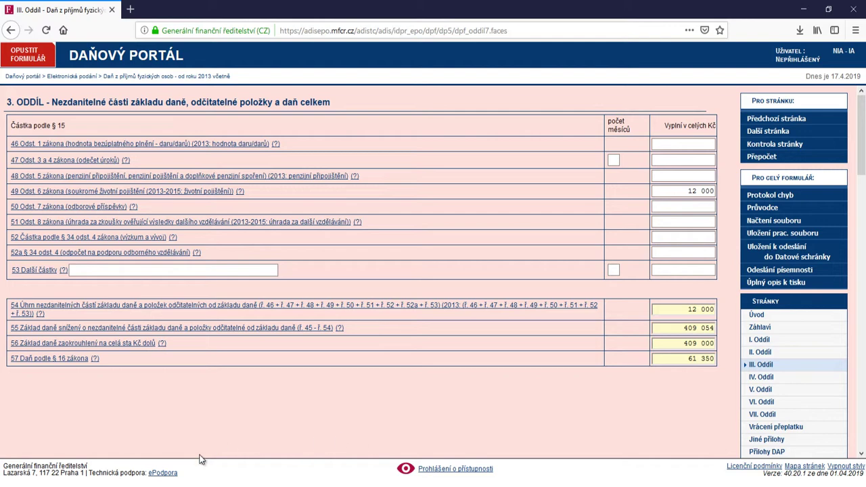
Verify the Word certificate 'Potvrzení životní pojištění' shows 12 000 Kč premiums, then return to the portal
{"action": "mouse_move", "coordinate": [172, 486]}
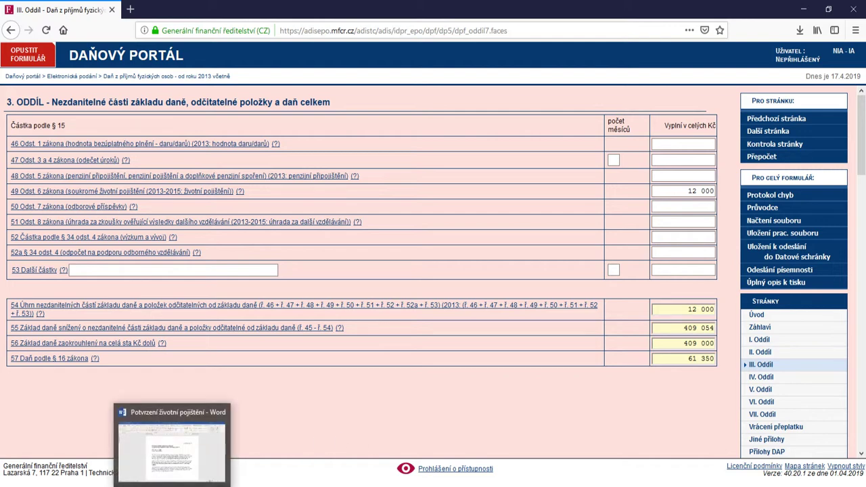
{"action": "left_click", "coordinate": [176, 466]}
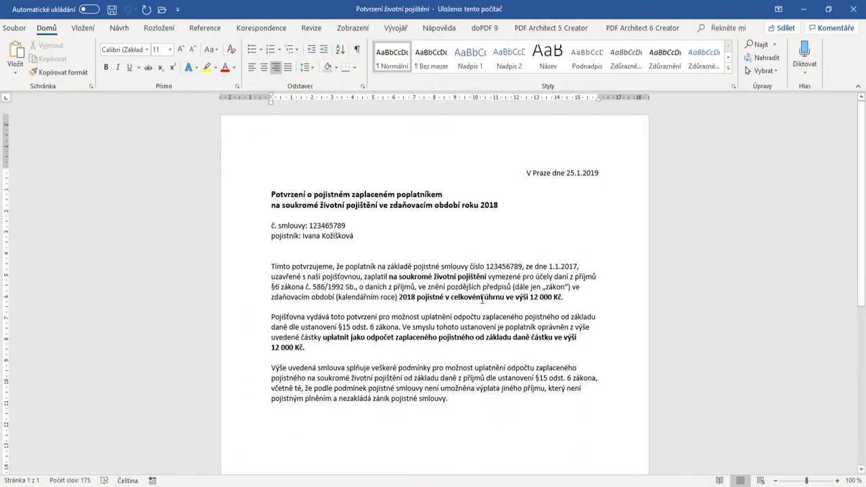
{"action": "left_click", "coordinate": [321, 226]}
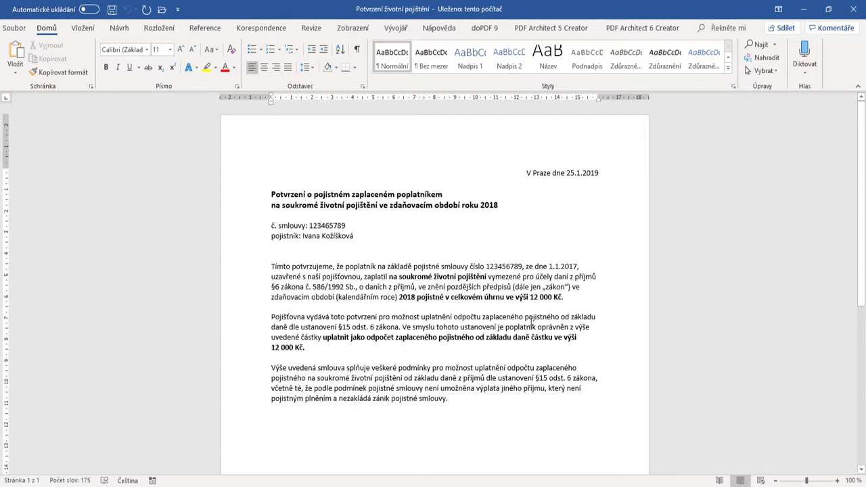
{"action": "left_click_drag", "start_coordinate": [565, 297], "coordinate": [514, 297]}
{"action": "left_click", "coordinate": [544, 414]}
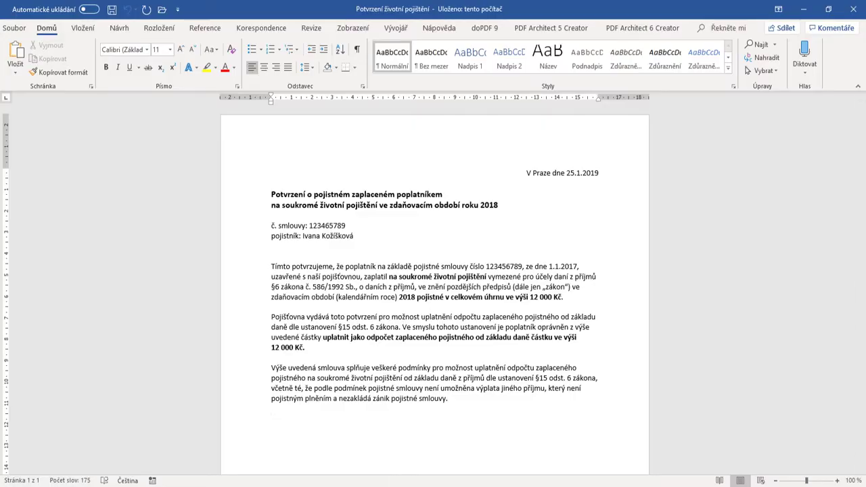
{"action": "key", "text": "alt+Tab"}
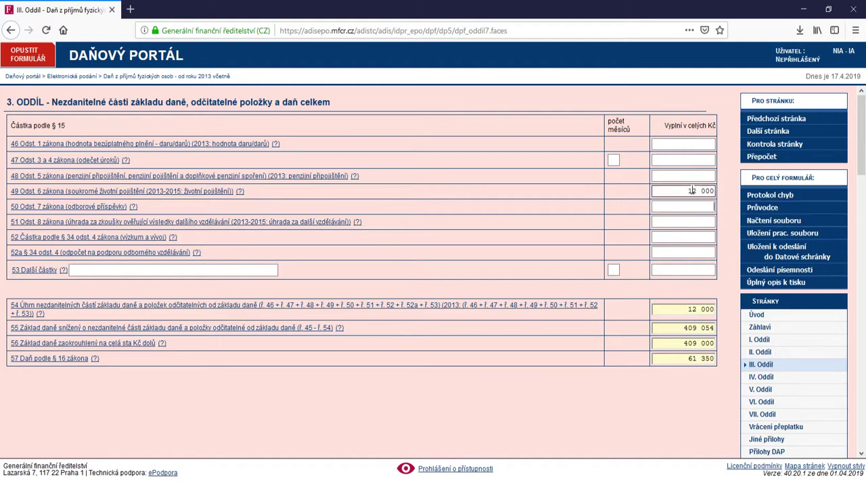
Check row 57's tax, then open section VII with 34 755 withheld and 1 755 payable
{"action": "left_click", "coordinate": [677, 363]}
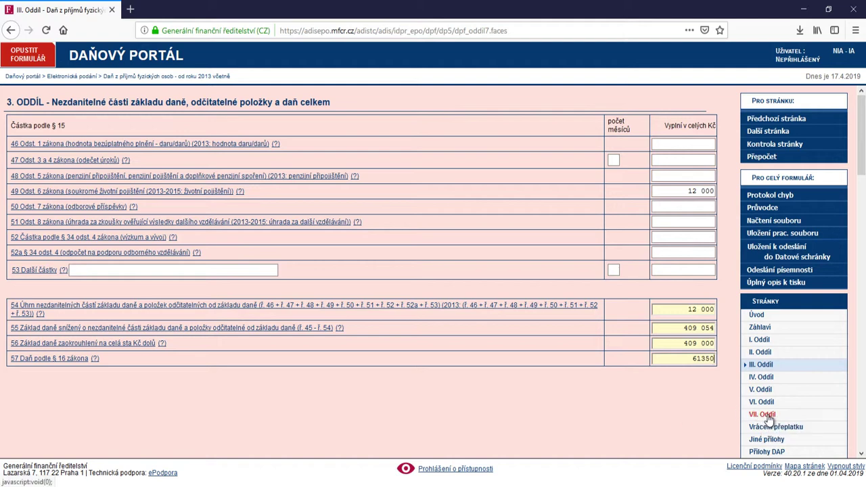
{"action": "left_click", "coordinate": [766, 416]}
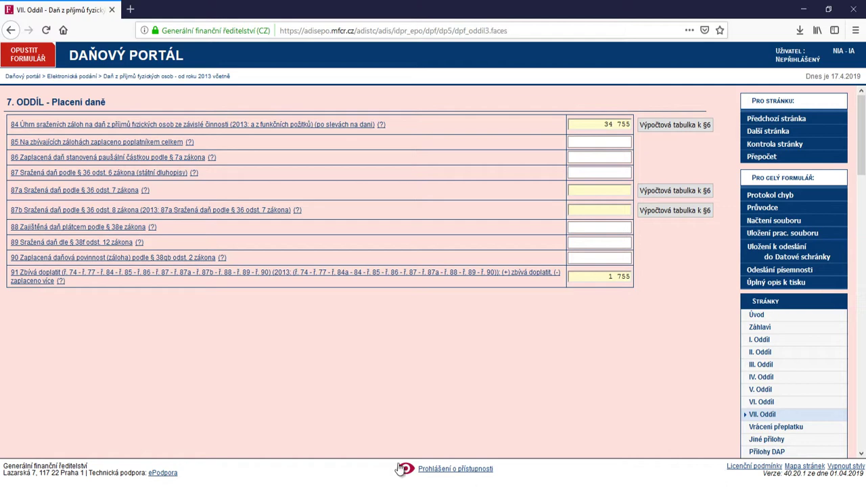
Confirm the 34 755 withheld tax against the employer's income certificate PDF
{"action": "left_click", "coordinate": [328, 440]}
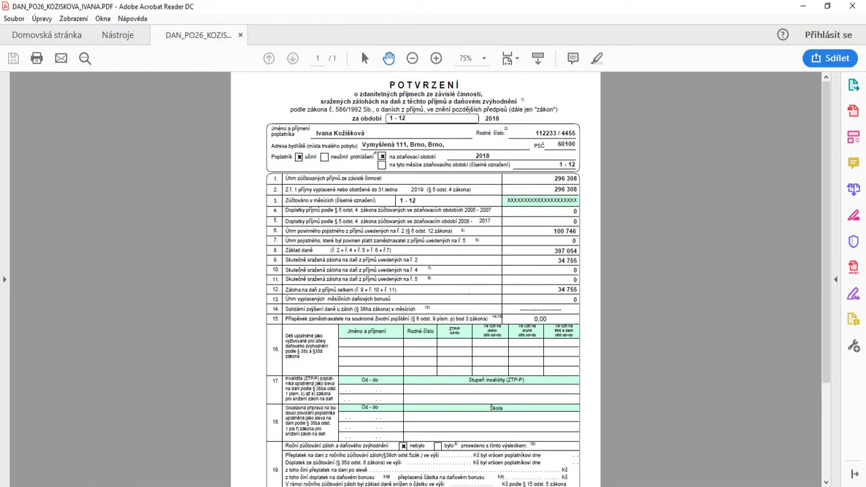
{"action": "key", "text": "alt+Tab"}
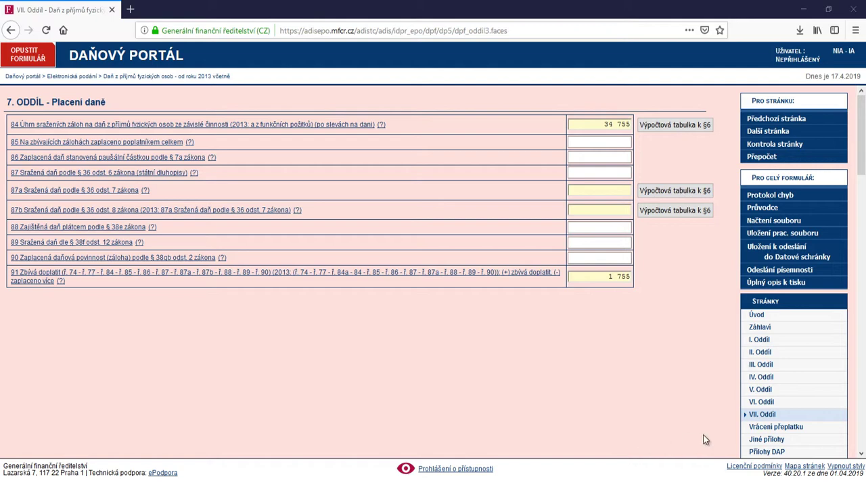
In Přílohy DAP, enter 1 sheet each for the income and life insurance certificates
{"action": "left_click", "coordinate": [762, 451]}
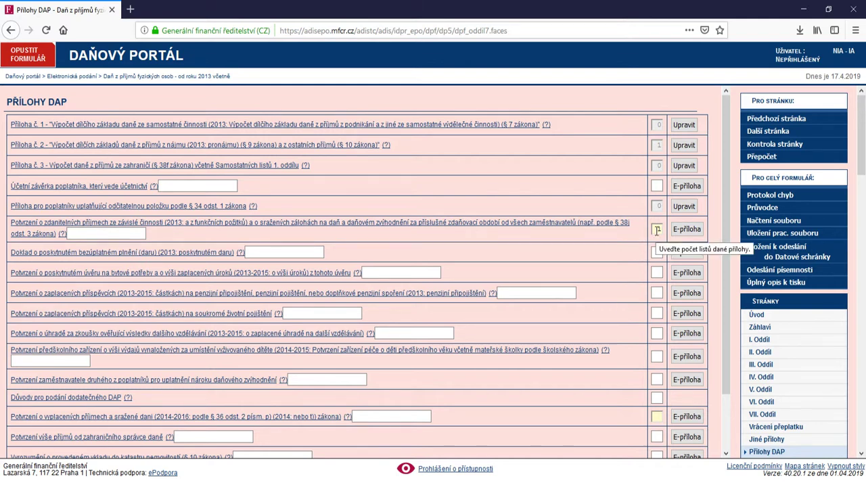
{"action": "left_click", "coordinate": [657, 230]}
{"action": "type", "text": "1"}
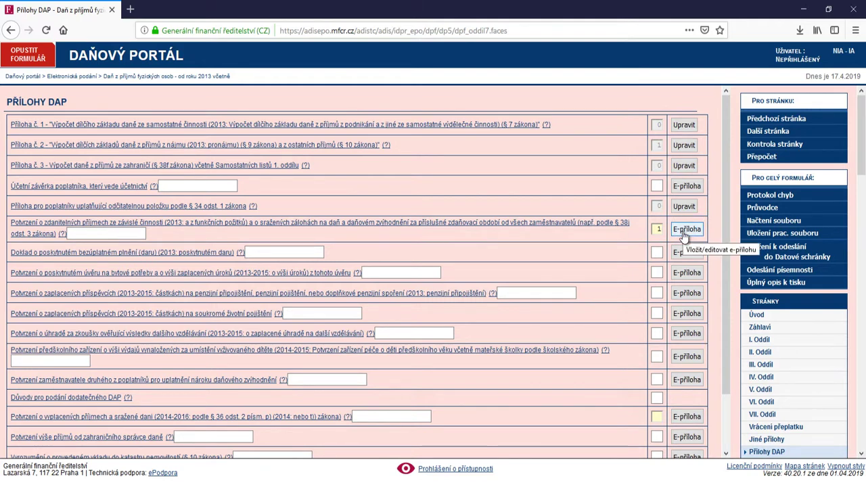
{"action": "scroll", "coordinate": [638, 281], "scroll_direction": "down", "scroll_amount": 1}
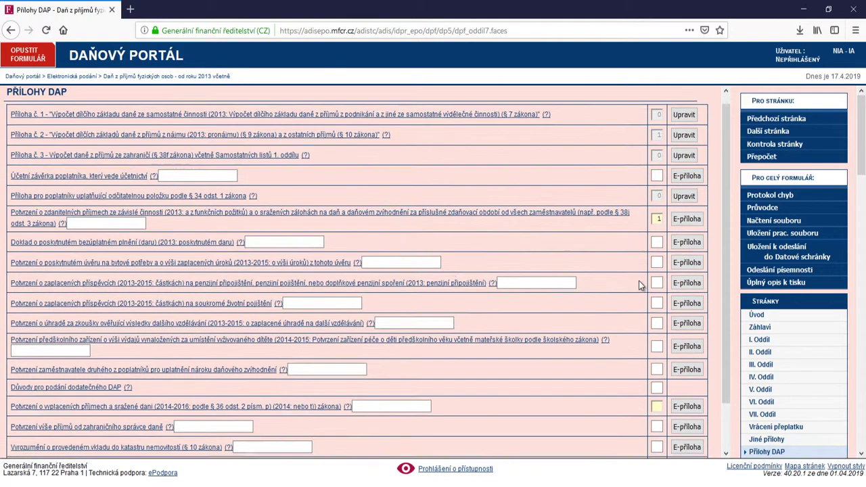
{"action": "scroll", "coordinate": [639, 281], "scroll_direction": "down", "scroll_amount": 2}
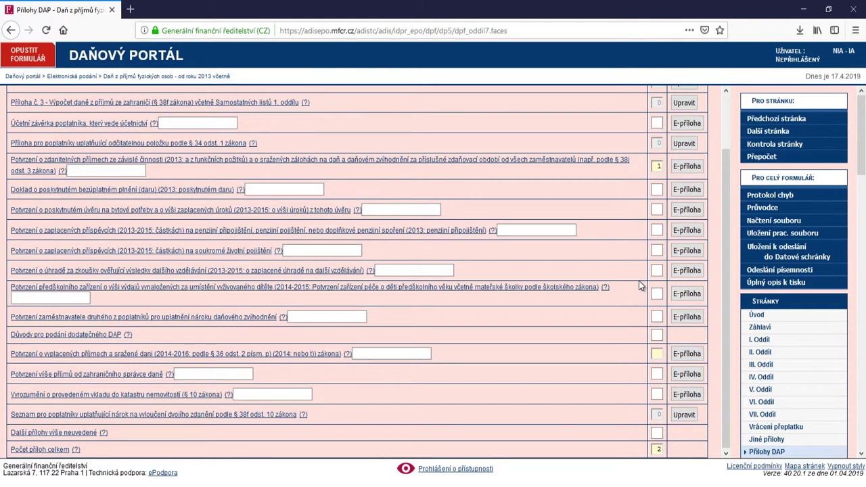
{"action": "left_click", "coordinate": [657, 249]}
{"action": "type", "text": "1"}
{"action": "left_click", "coordinate": [621, 359]}
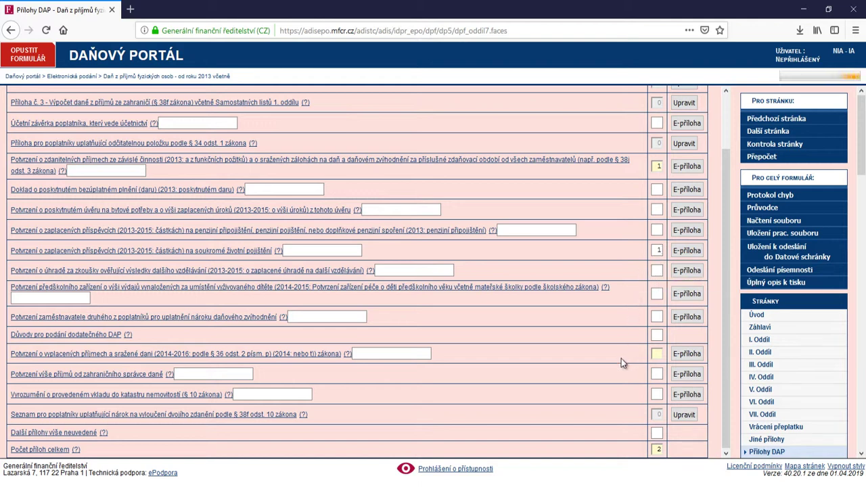
Enter 1 sheet for Další přílohy (total 4), then run Protokol chyb
{"action": "left_click", "coordinate": [656, 433]}
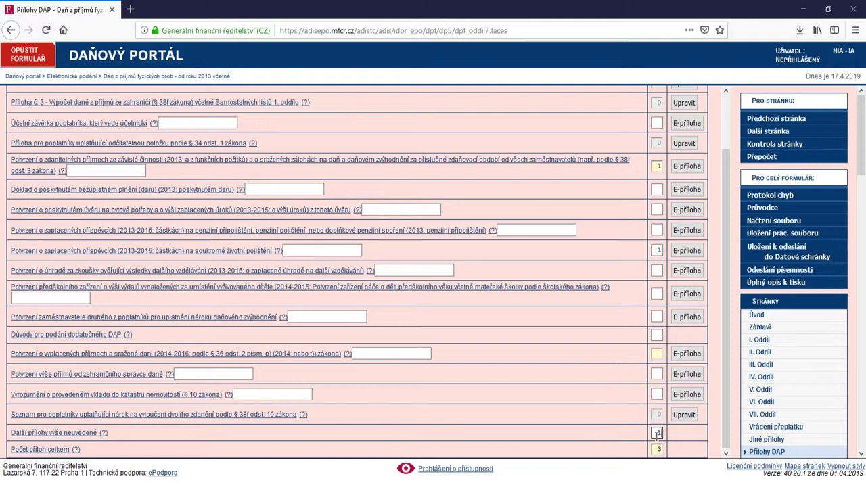
{"action": "left_click", "coordinate": [616, 428]}
{"action": "left_click", "coordinate": [767, 197]}
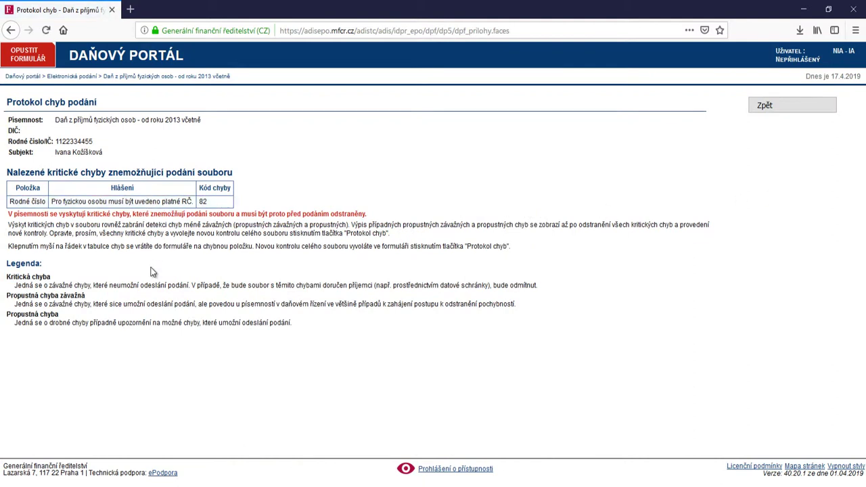
Go to the invalid birth number error, attempt submission, and return to the Záhlaví page
{"action": "left_click", "coordinate": [181, 202]}
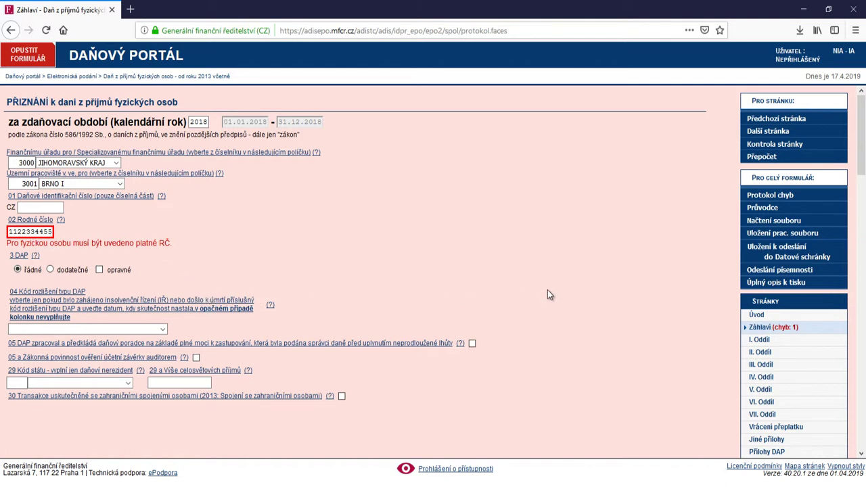
{"action": "left_click", "coordinate": [796, 270]}
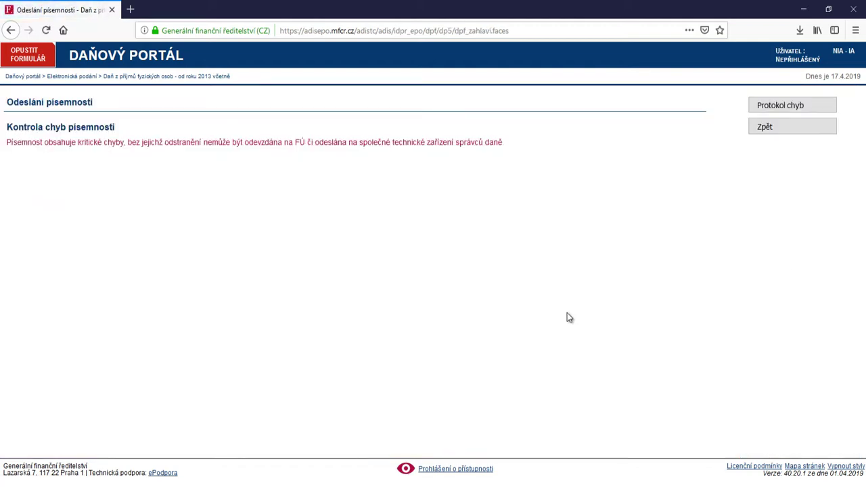
{"action": "left_click", "coordinate": [793, 129]}
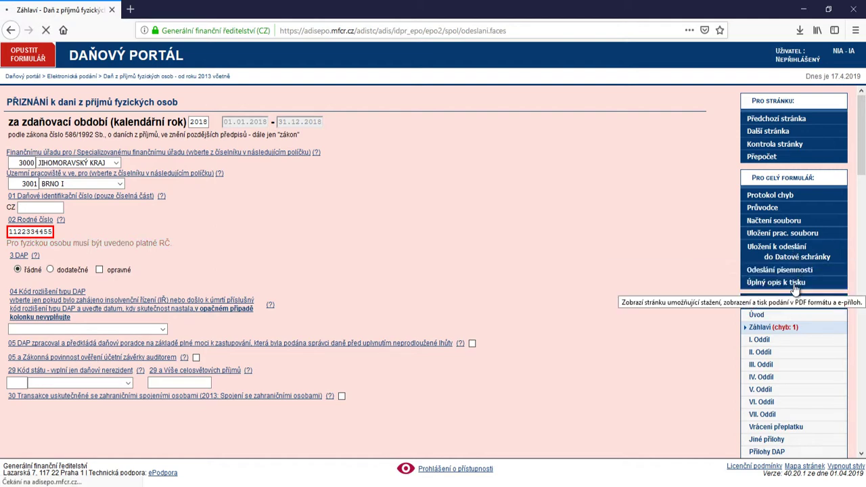
Open the filled return as a plain PDF copy and review its 12 000 deduction and 61 350 tax
{"action": "left_click", "coordinate": [795, 284]}
{"action": "left_click", "coordinate": [150, 201]}
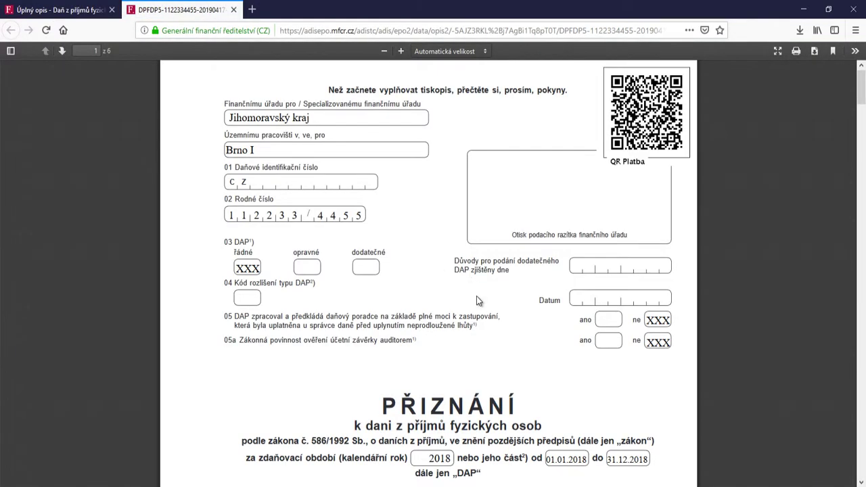
{"action": "scroll", "coordinate": [476, 298], "scroll_direction": "down", "scroll_amount": 3}
{"action": "scroll", "coordinate": [479, 296], "scroll_direction": "up", "scroll_amount": 3}
{"action": "scroll", "coordinate": [309, 367], "scroll_direction": "down", "scroll_amount": 5}
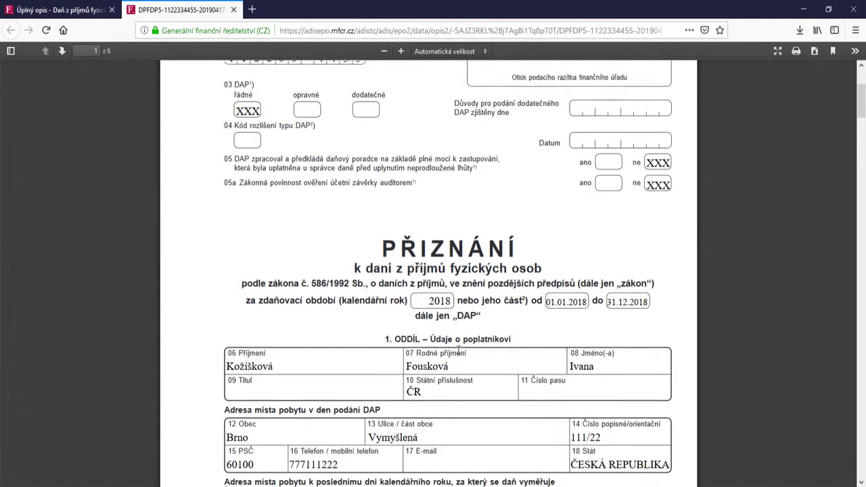
{"action": "scroll", "coordinate": [464, 359], "scroll_direction": "down", "scroll_amount": 10}
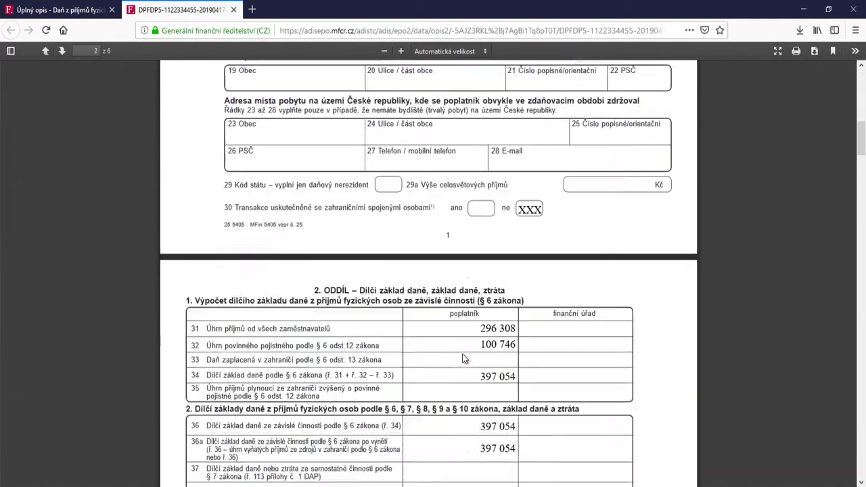
{"action": "scroll", "coordinate": [464, 359], "scroll_direction": "down", "scroll_amount": 1}
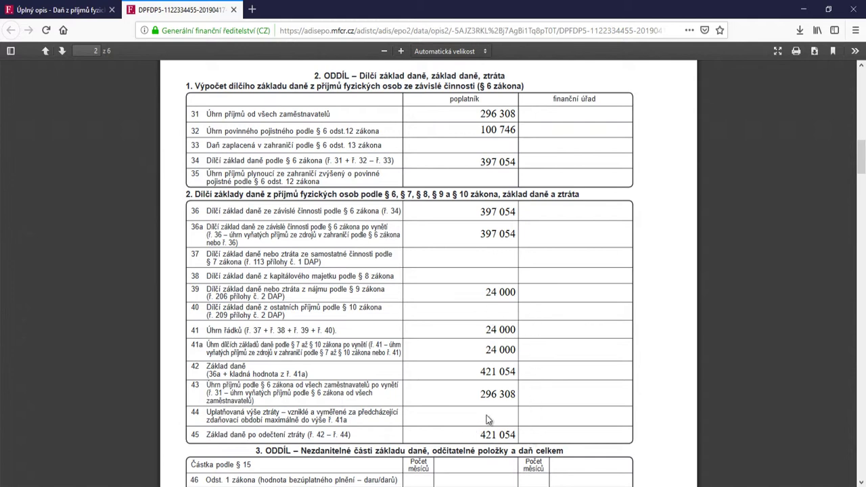
{"action": "scroll", "coordinate": [472, 422], "scroll_direction": "down", "scroll_amount": 5}
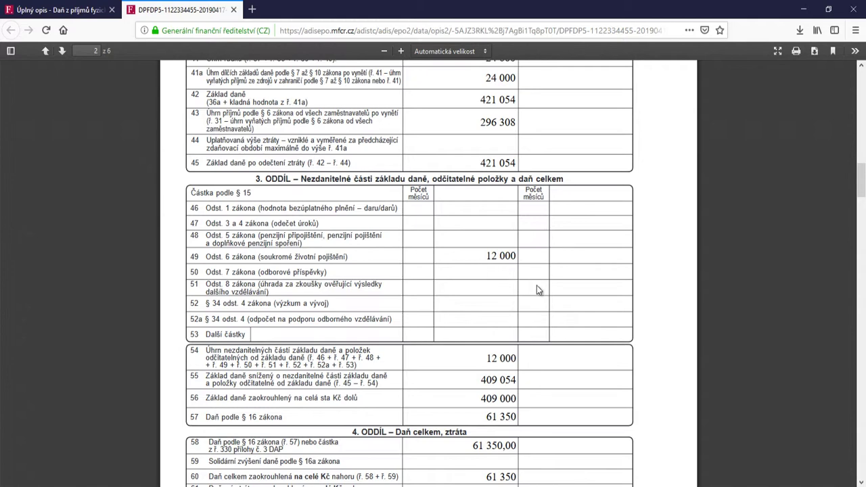
{"action": "scroll", "coordinate": [546, 304], "scroll_direction": "down", "scroll_amount": 1}
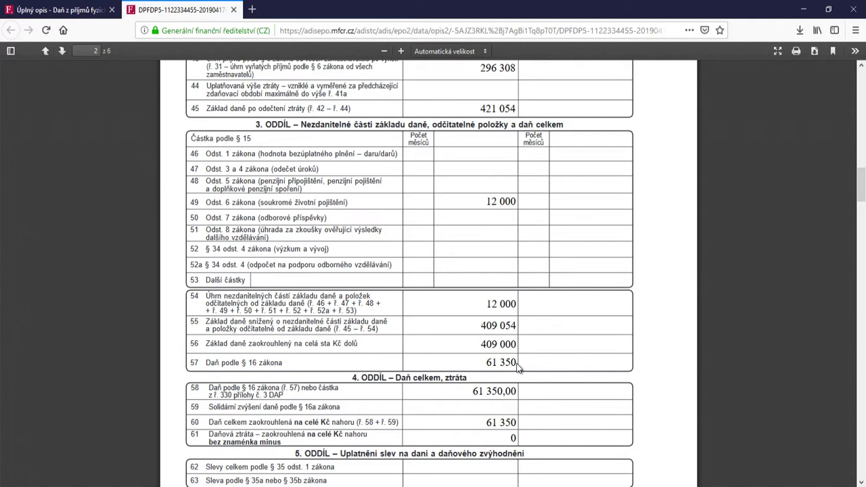
{"action": "scroll", "coordinate": [517, 366], "scroll_direction": "down", "scroll_amount": 2}
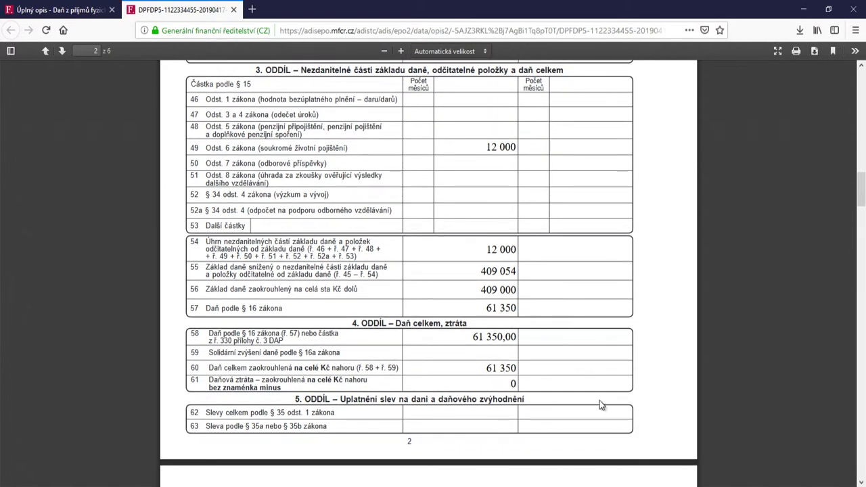
{"action": "scroll", "coordinate": [598, 409], "scroll_direction": "down", "scroll_amount": 8}
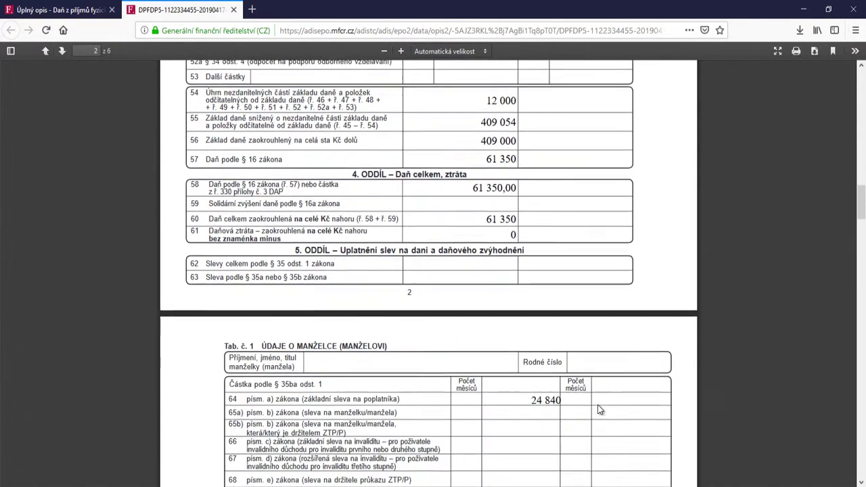
Scroll through PDF pages 3–4, checking 1 755 to pay, 4 attachment sheets and the refund request
{"action": "scroll", "coordinate": [599, 410], "scroll_direction": "down", "scroll_amount": 6}
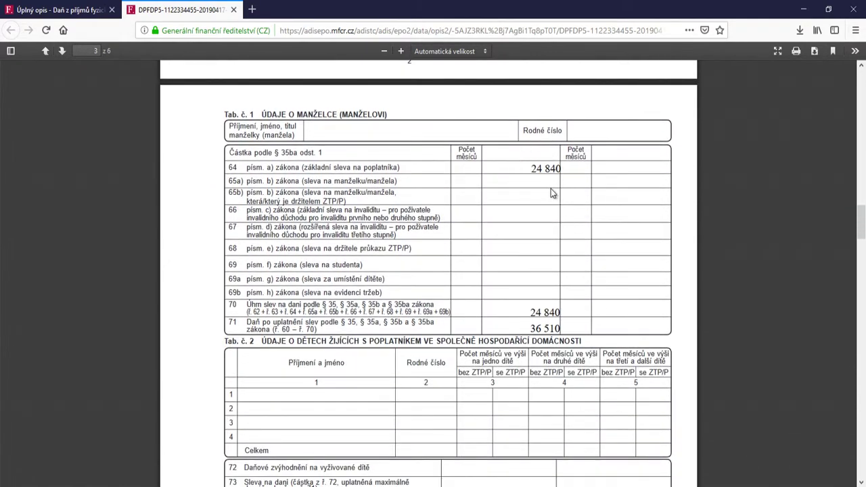
{"action": "scroll", "coordinate": [538, 328], "scroll_direction": "down", "scroll_amount": 2}
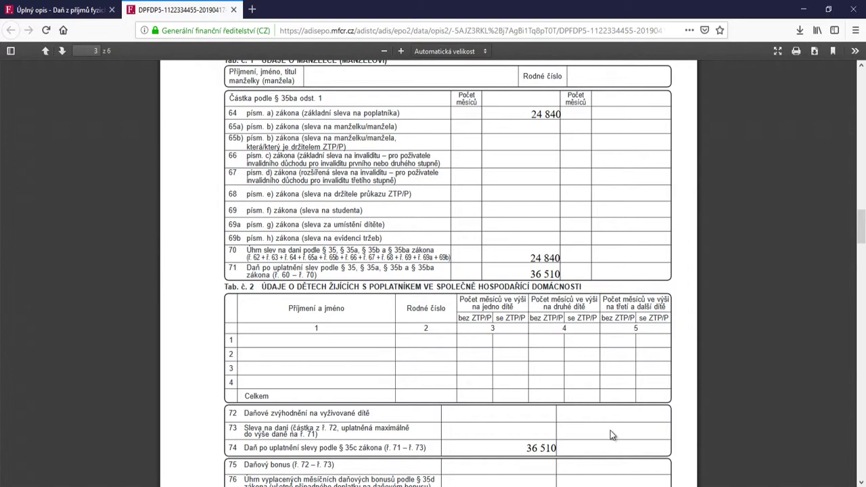
{"action": "scroll", "coordinate": [610, 431], "scroll_direction": "down", "scroll_amount": 5}
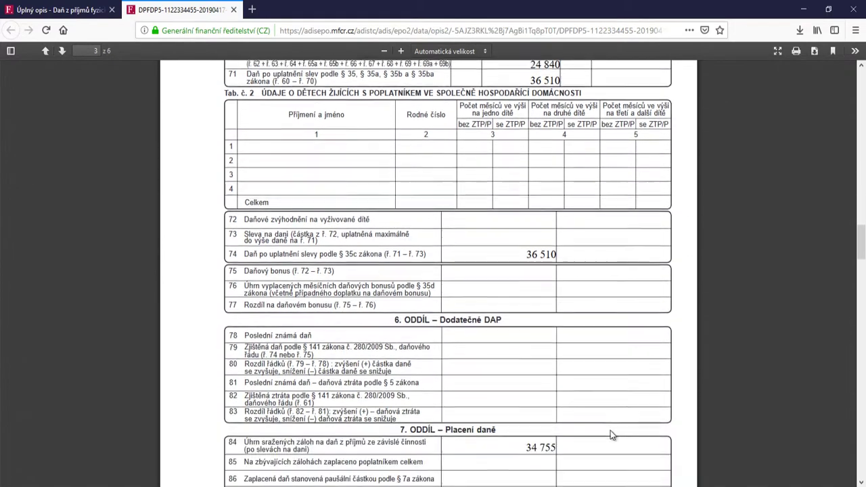
{"action": "scroll", "coordinate": [610, 430], "scroll_direction": "down", "scroll_amount": 2}
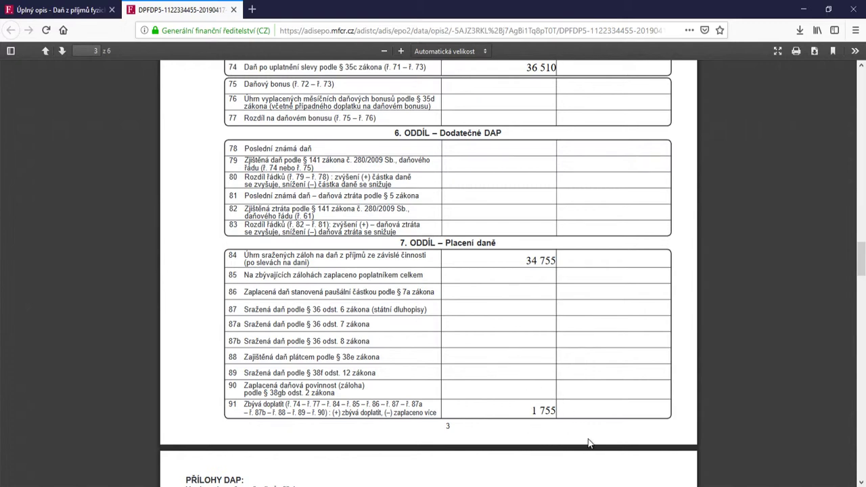
{"action": "scroll", "coordinate": [588, 426], "scroll_direction": "down", "scroll_amount": 5}
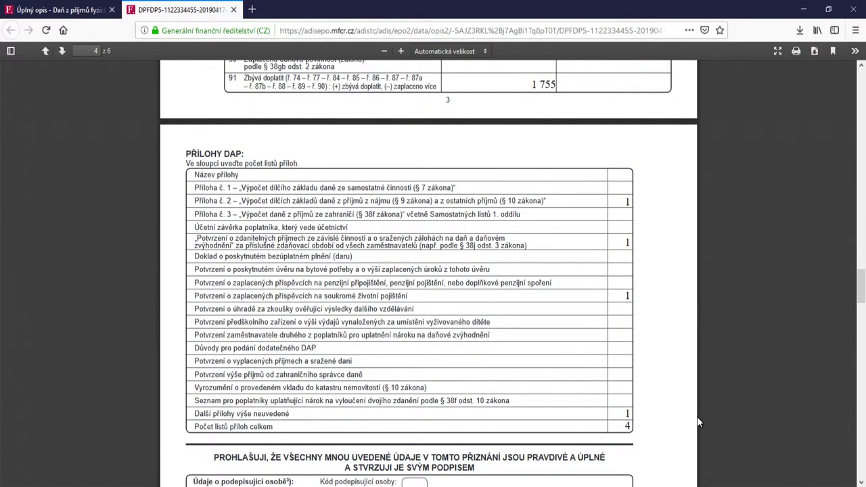
{"action": "scroll", "coordinate": [698, 423], "scroll_direction": "down", "scroll_amount": 4}
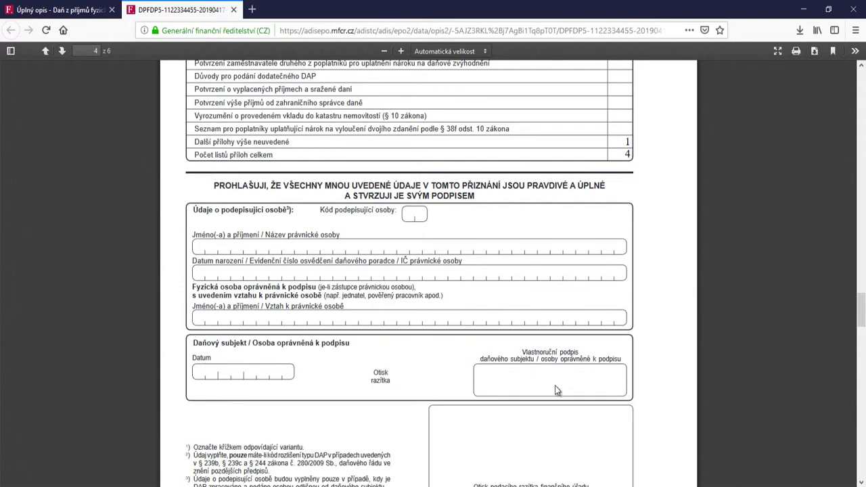
{"action": "scroll", "coordinate": [698, 382], "scroll_direction": "down", "scroll_amount": 3}
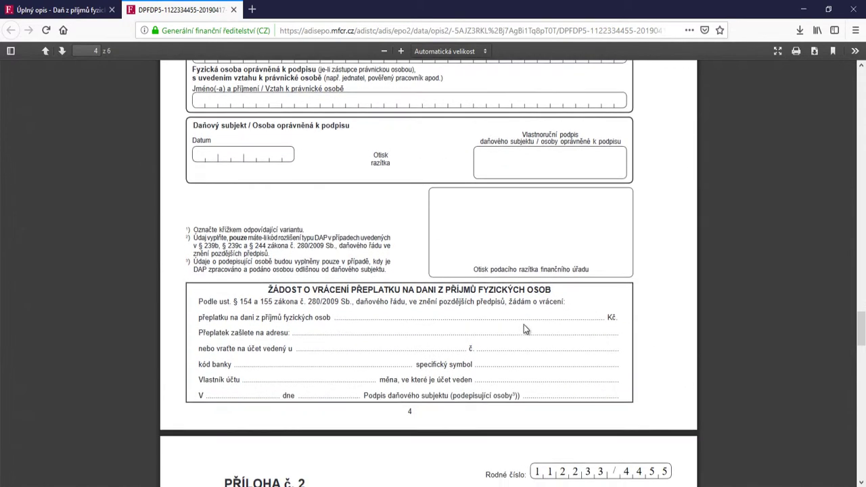